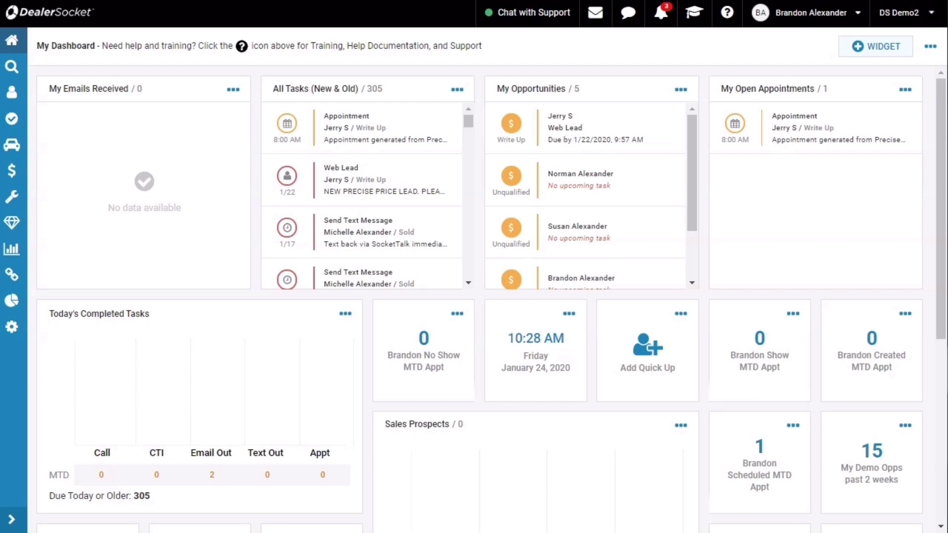
left_click(20, 302)
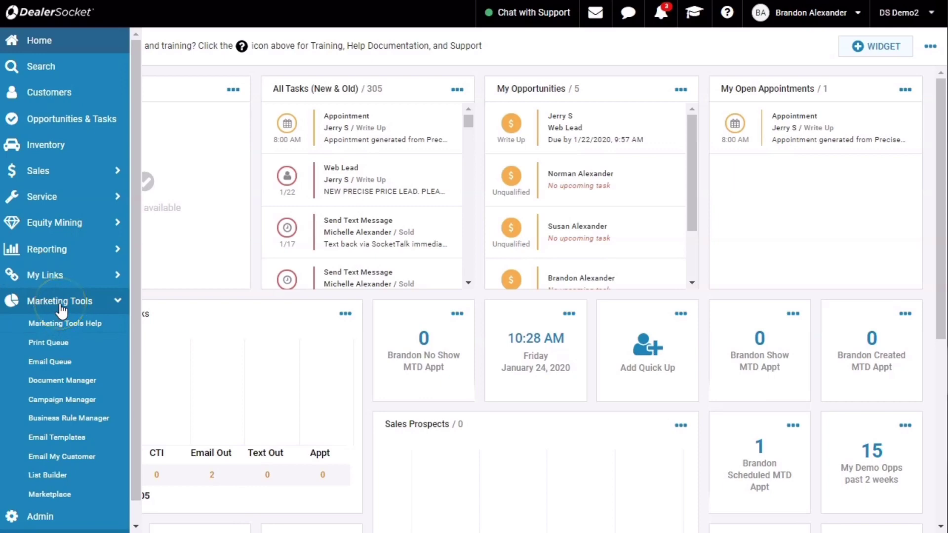
left_click(54, 386)
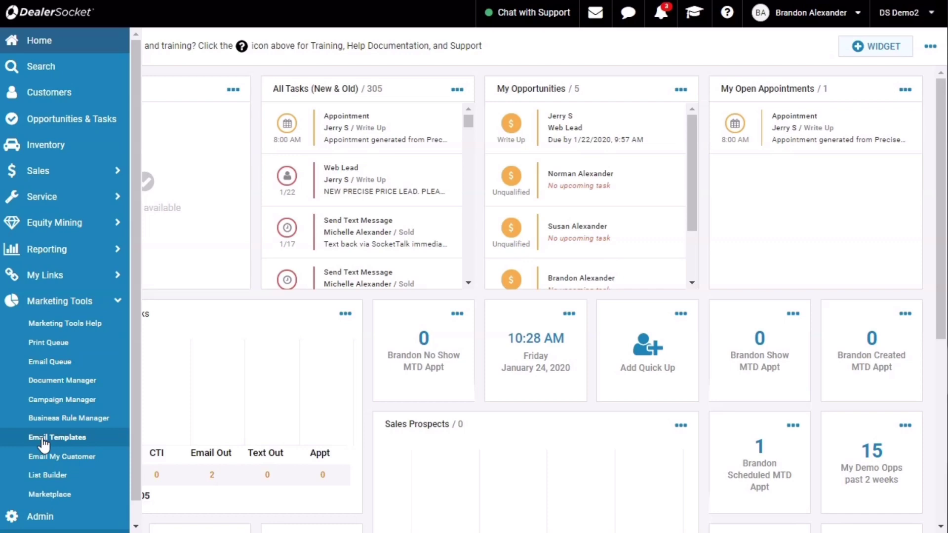
- Go to Marketing Tools > Document Manager and start a new blank Add Document form
left_click(66, 387)
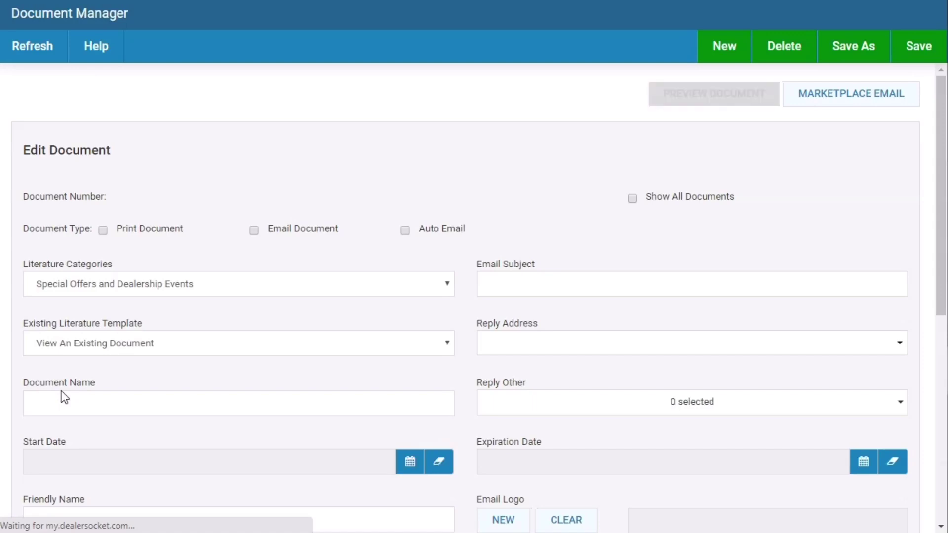
left_click(54, 402)
left_click(545, 317)
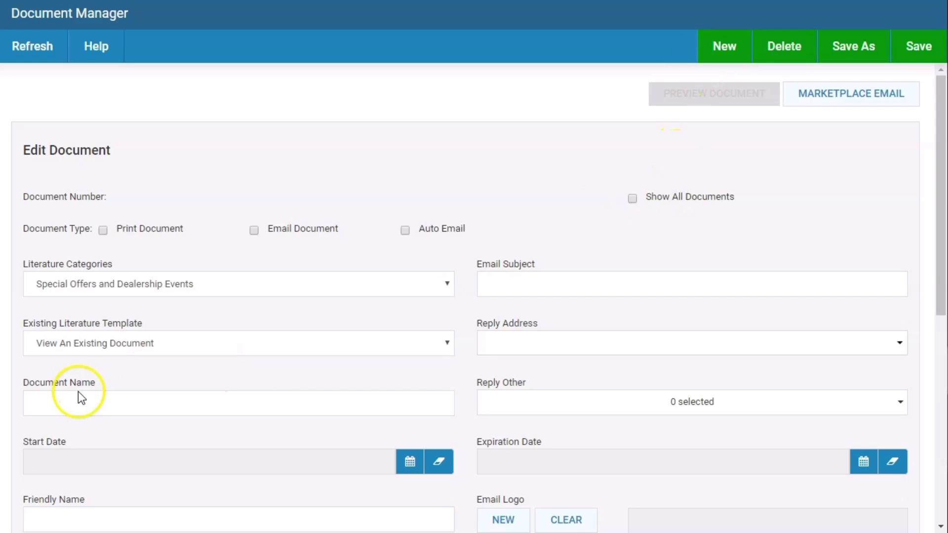
left_click(59, 405)
scroll(197, 444, "down", 2)
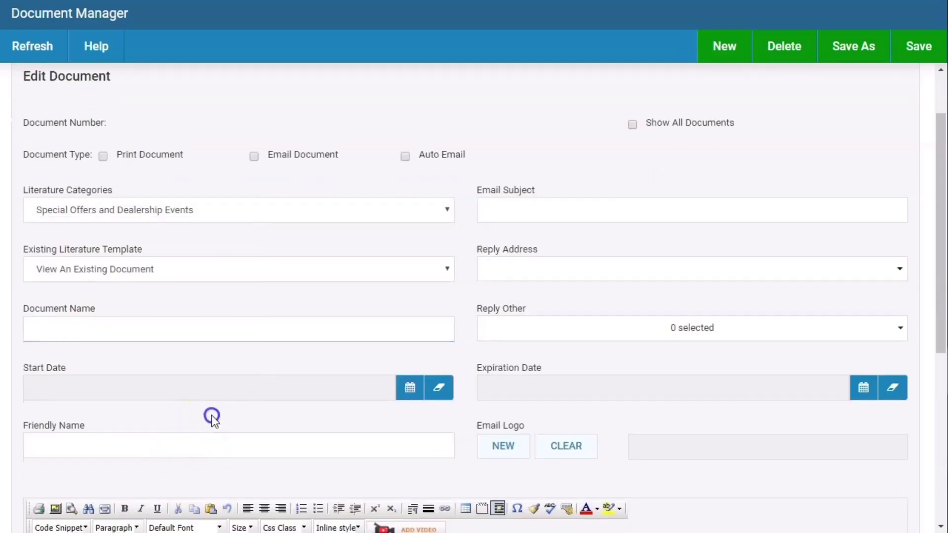
scroll(710, 99, "up", 2)
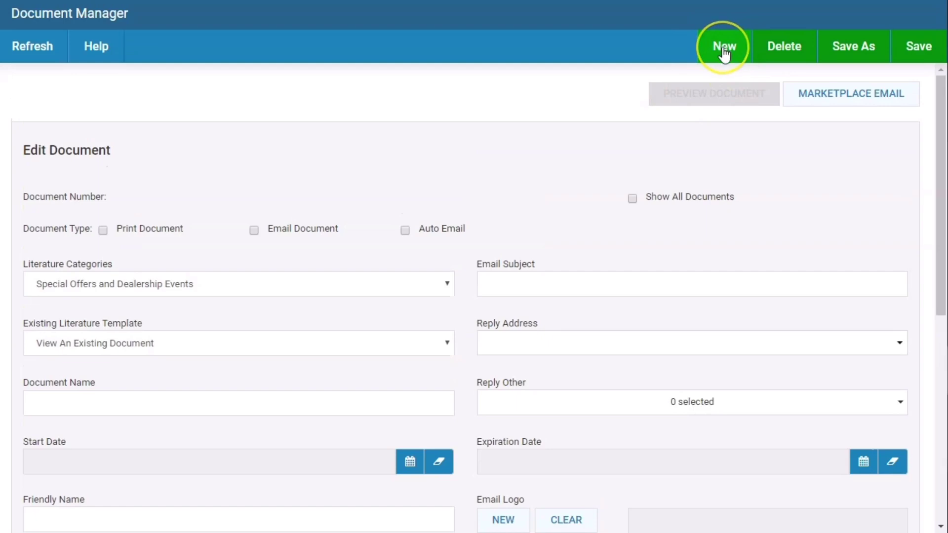
left_click(723, 49)
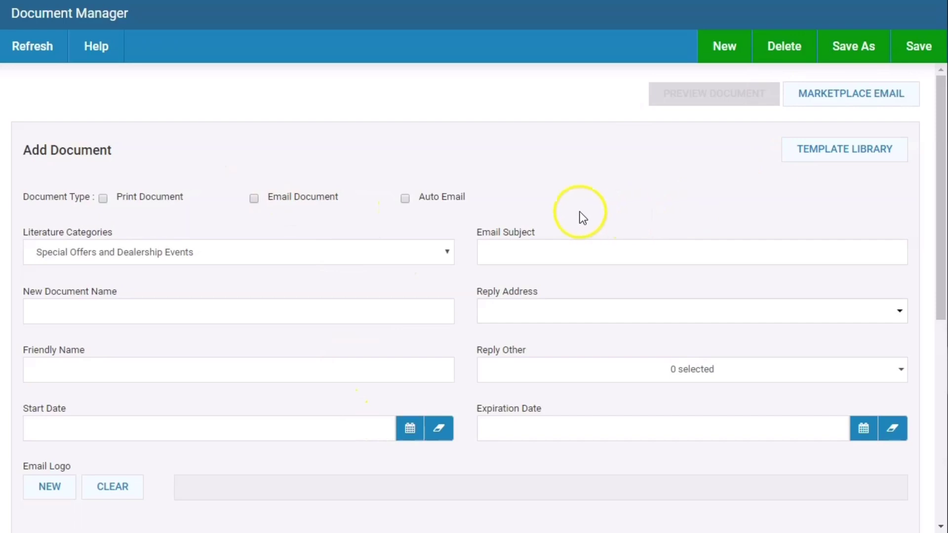
- Mark the document as an email document and keep Special Offers and Dealership Events as its category
left_click(254, 200)
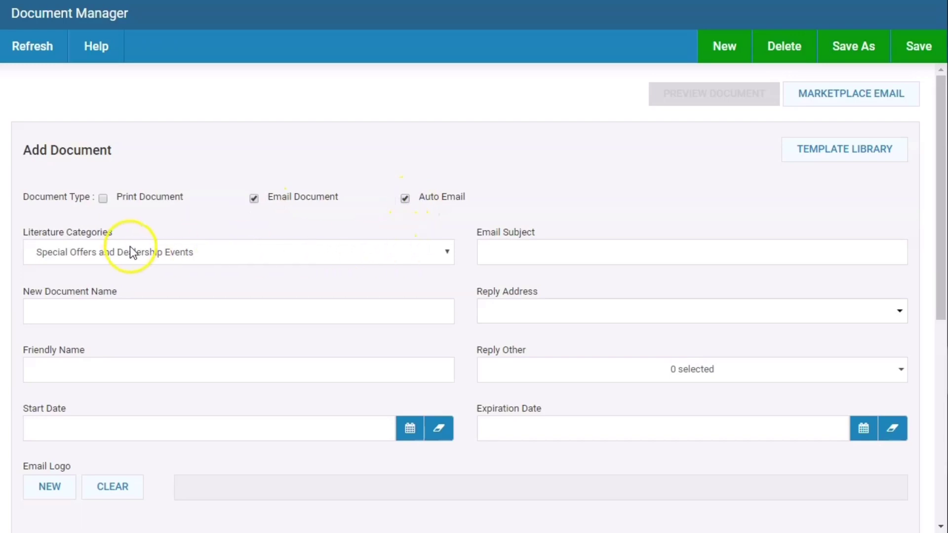
left_click(145, 260)
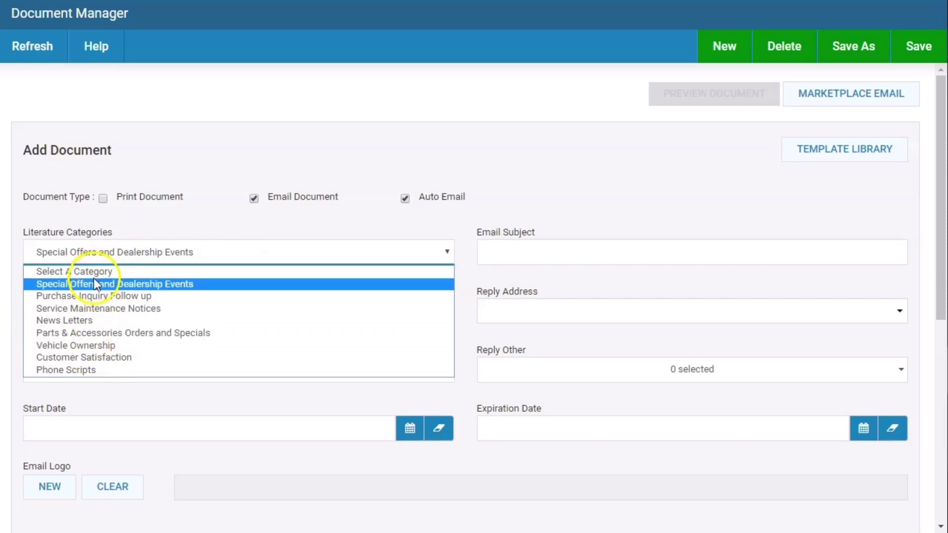
left_click(110, 285)
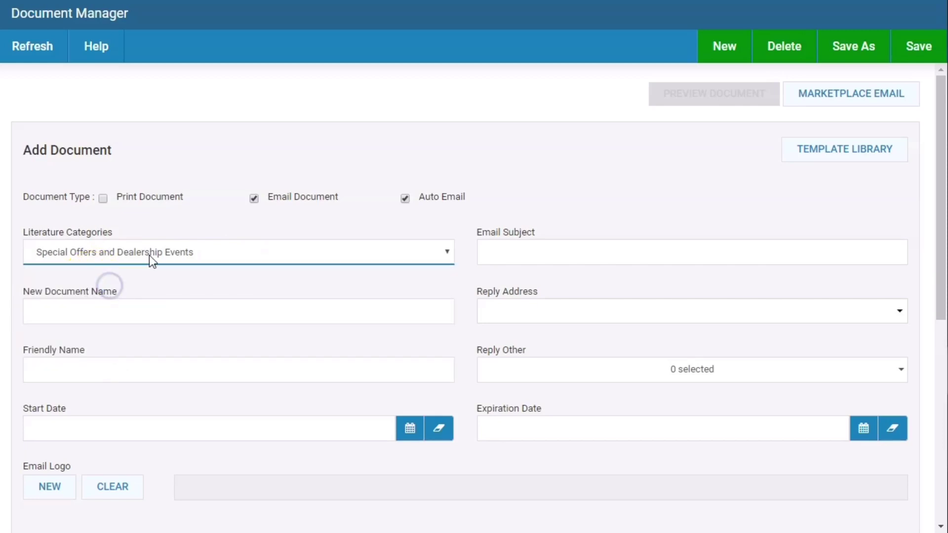
- Name the document 'Jan 2020 BuyBack' and enter the sender's friendly name
left_click(152, 313)
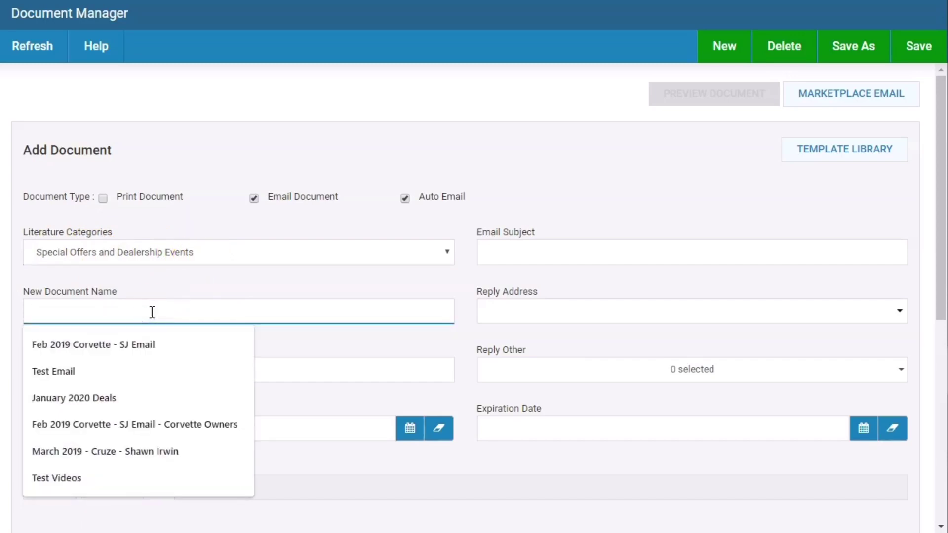
type("Jan ")
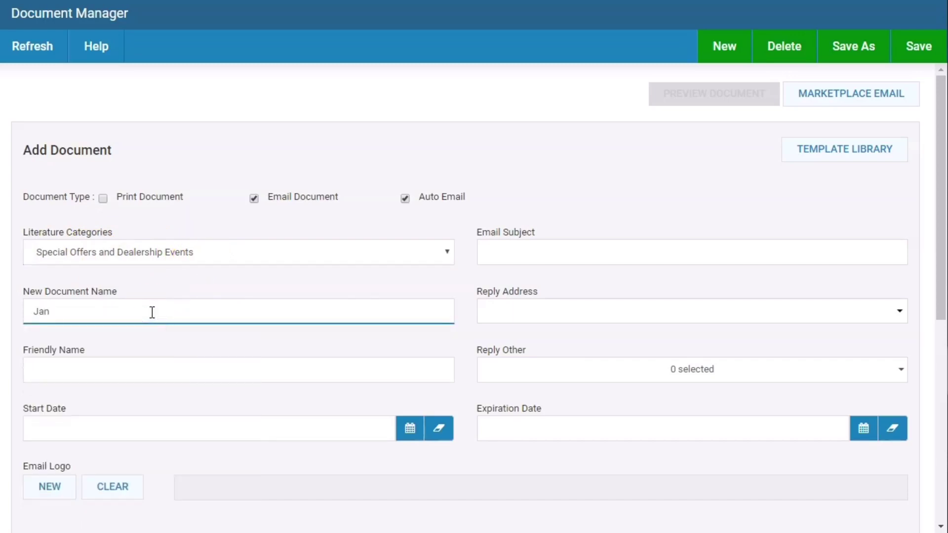
type("2020")
type(" F150")
key("ctrl+shift+Left")
type("F1")
key("BackSpace")
key("BackSpace")
type("BuyBack")
left_click(166, 320)
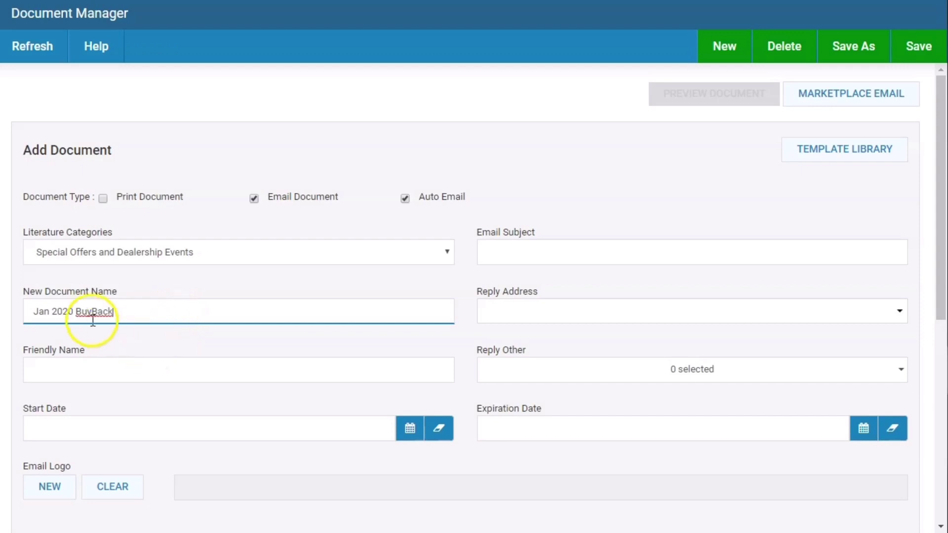
left_click(104, 373)
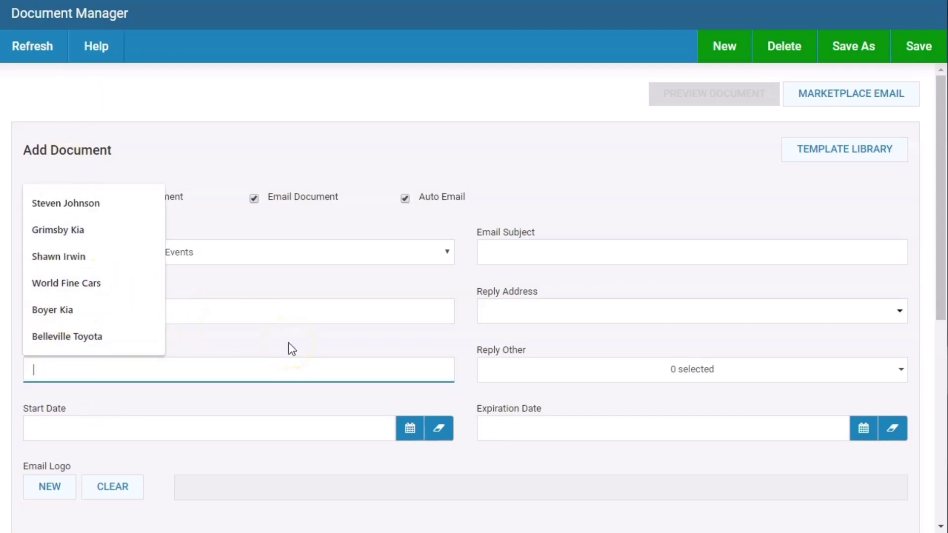
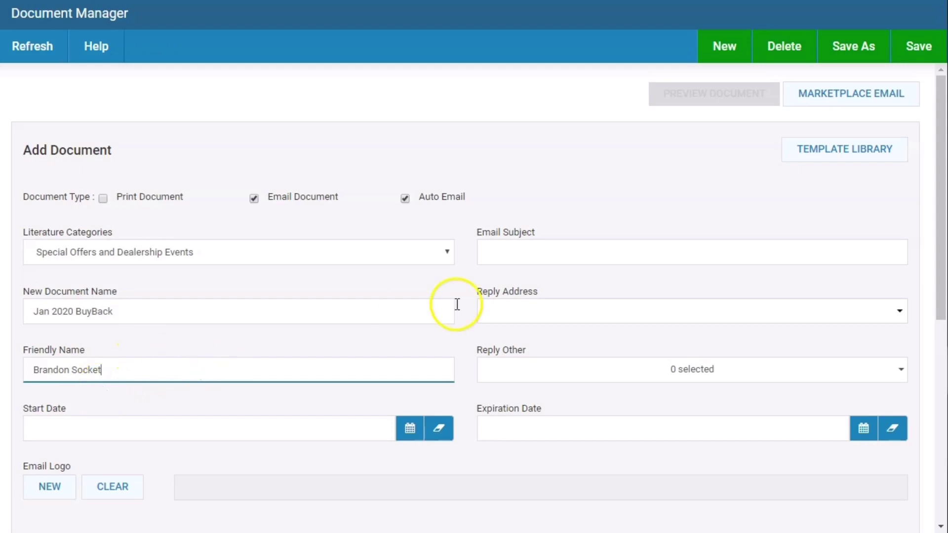
- Replace the subject with 'Did Santa not get you the gift you really wanted'
left_click(537, 260)
left_click(539, 283)
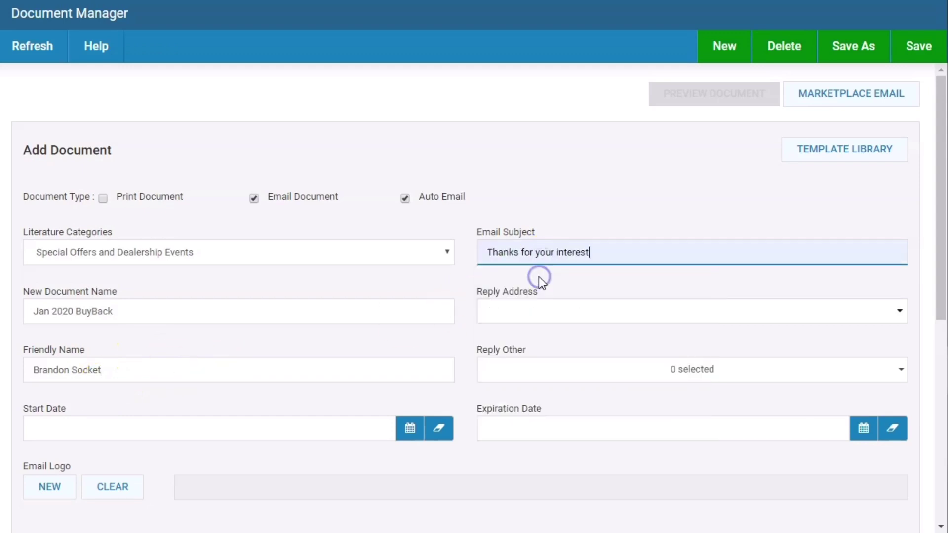
left_click(567, 259)
key("BackSpace")
key("BackSpace")
key("BackSpace")
key("BackSpace")
key("BackSpace")
key("BackSpace")
key("BackSpace")
key("BackSpace")
key("BackSpace")
key("BackSpace")
key("BackSpace")
key("BackSpace")
key("BackSpace")
key("BackSpace")
key("BackSpace")
key("BackSpace")
key("BackSpace")
key("BackSpace")
key("BackSpace")
key("BackSpace")
key("BackSpace")
key("BackSpace")
key("BackSpace")
key("BackSpace")
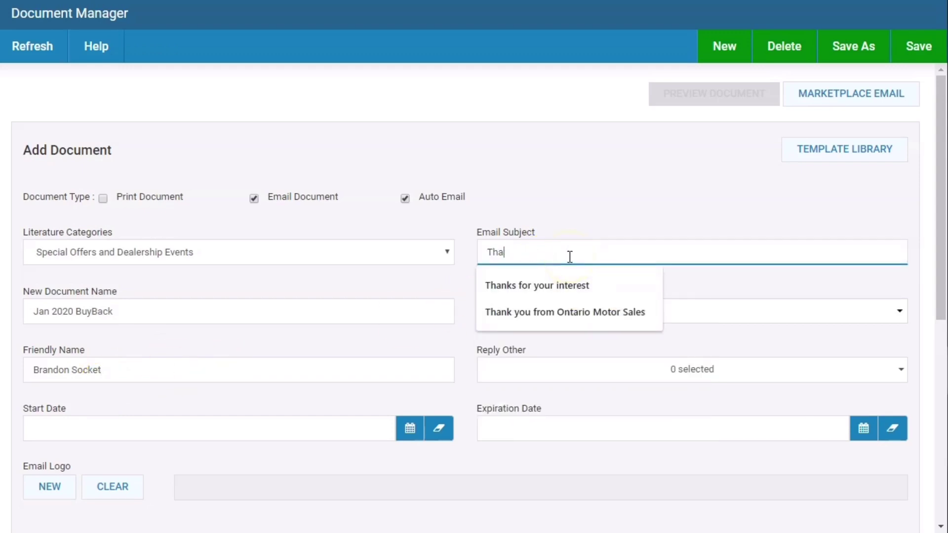
type("Did")
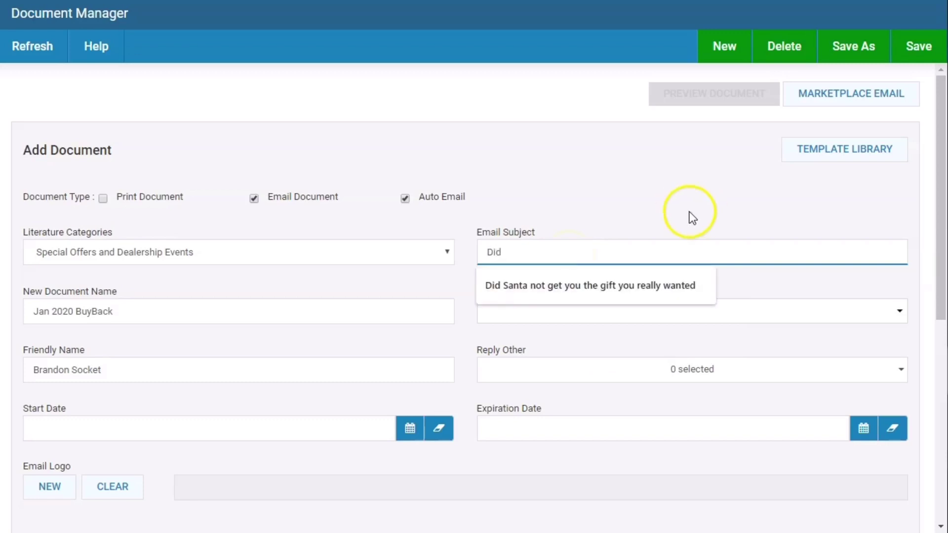
left_click(653, 290)
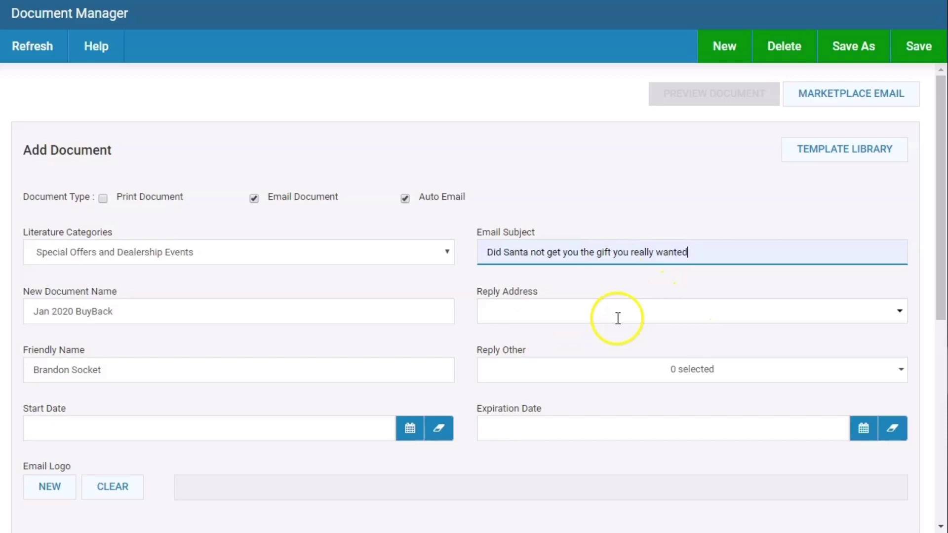
- Set the reply address to Rep Reply
left_click(900, 314)
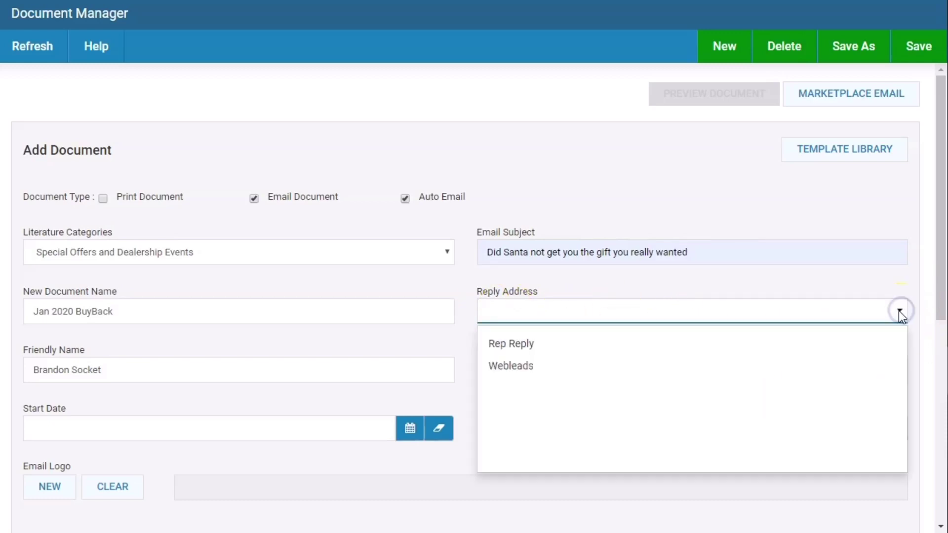
left_click(516, 344)
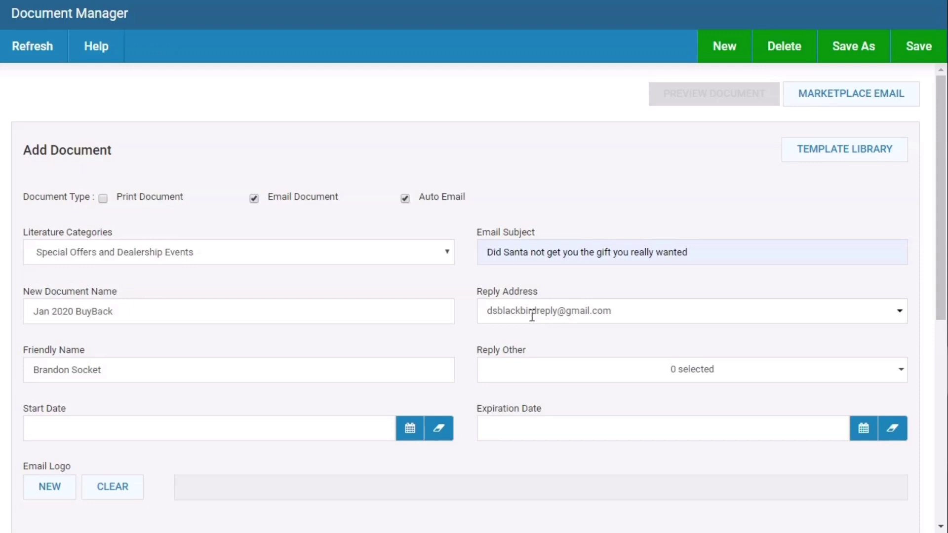
left_click(611, 297)
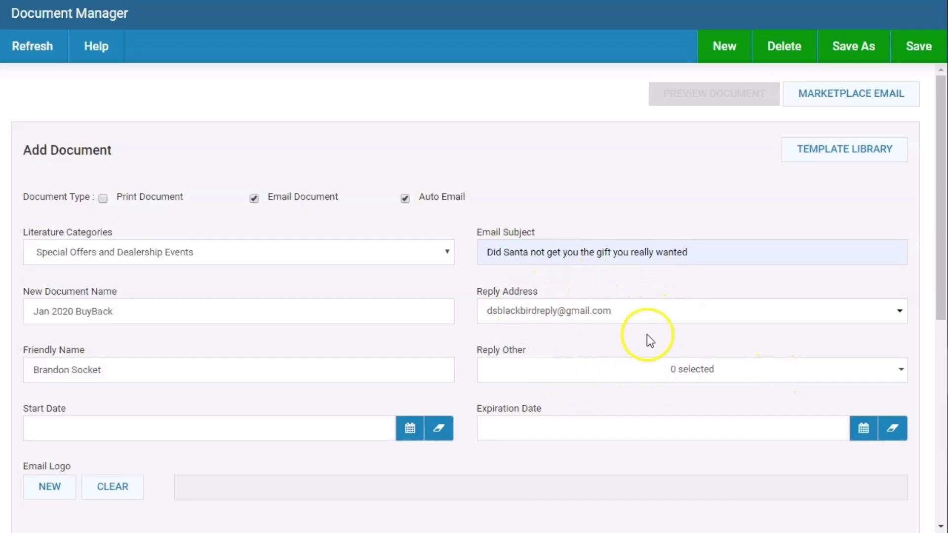
- Remove the General Manager from Reply Other so it shows 0 selected
left_click(618, 378)
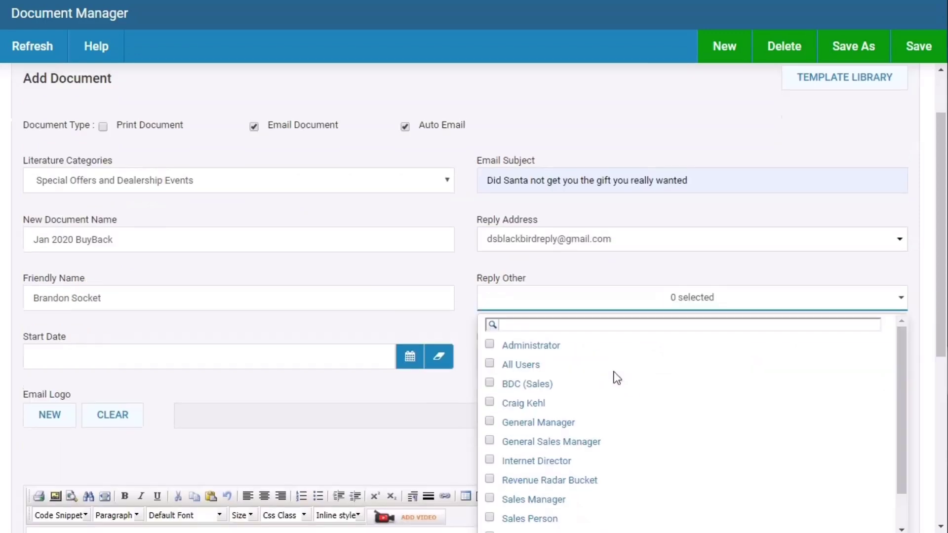
left_click(516, 421)
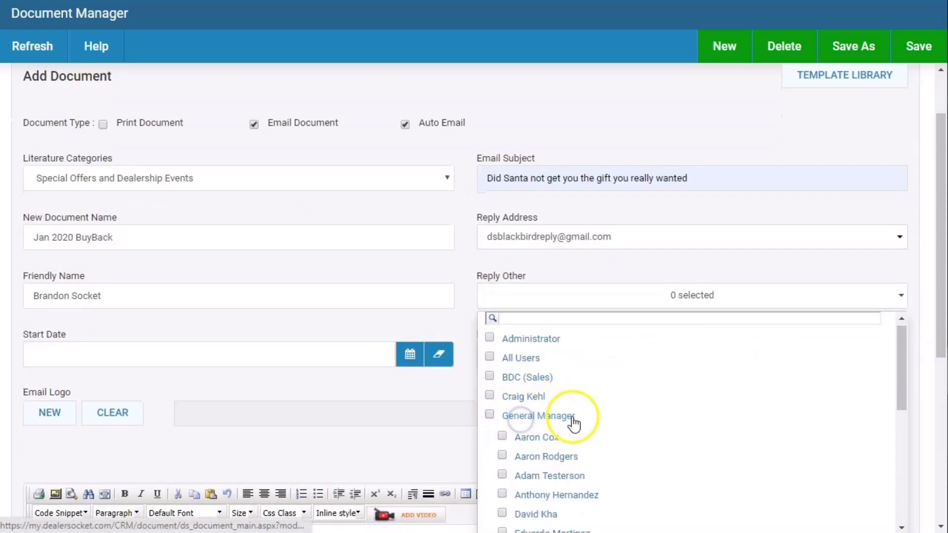
scroll(572, 423, "down", 3)
left_click(503, 407)
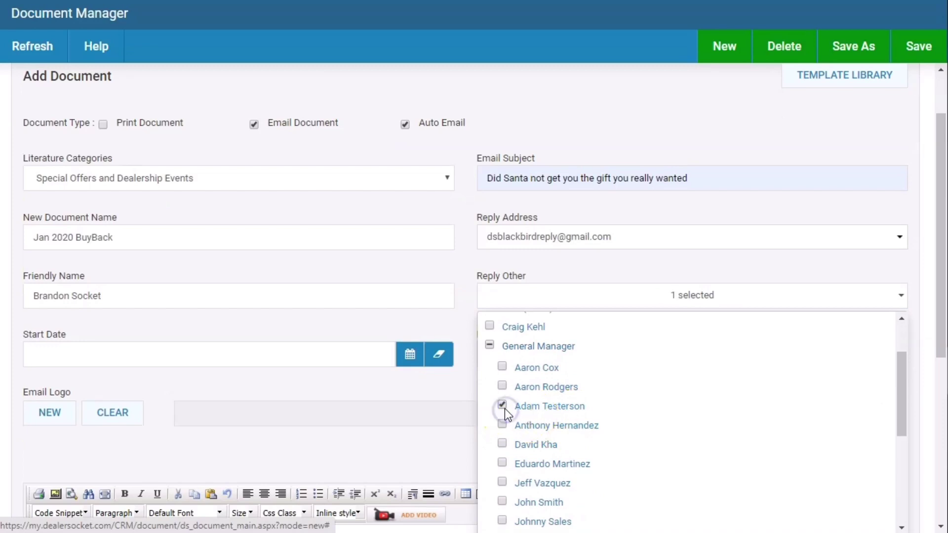
left_click(634, 299)
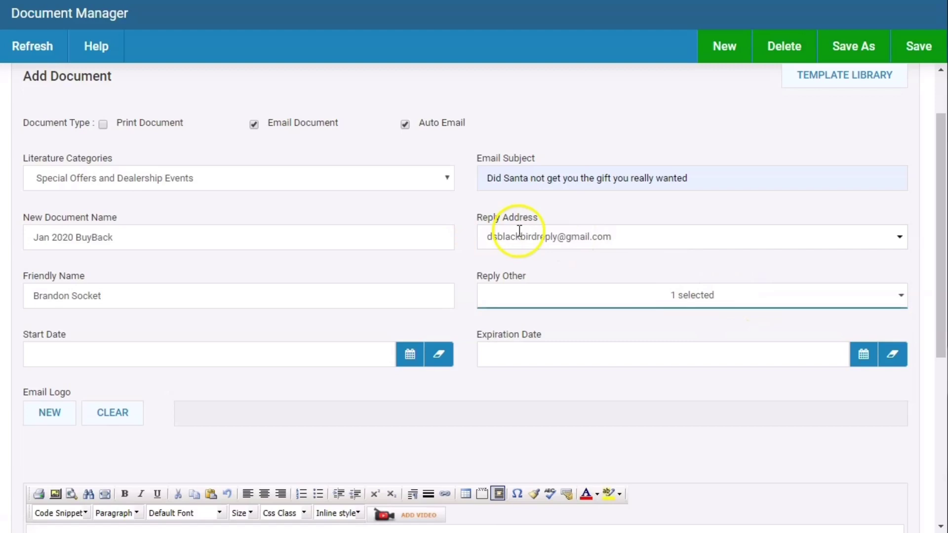
left_click(809, 301)
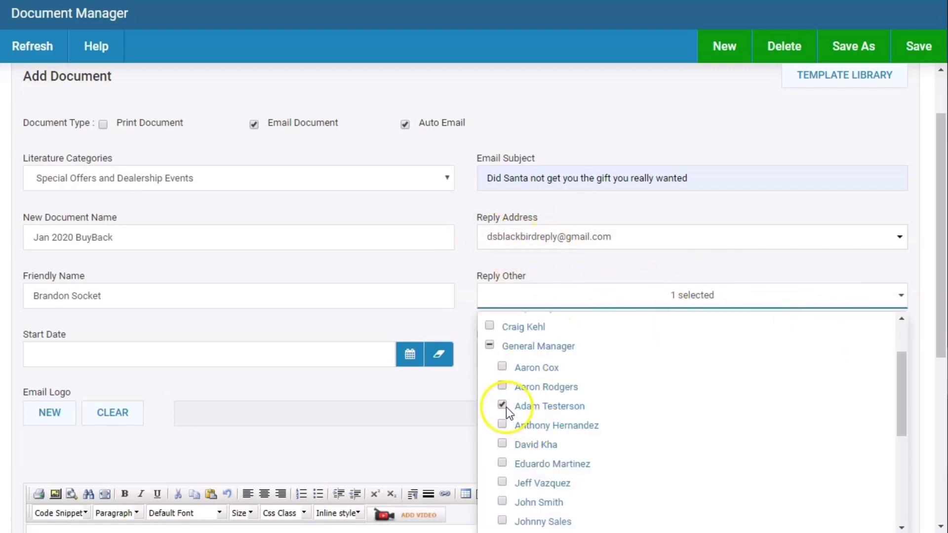
left_click(503, 406)
left_click(602, 300)
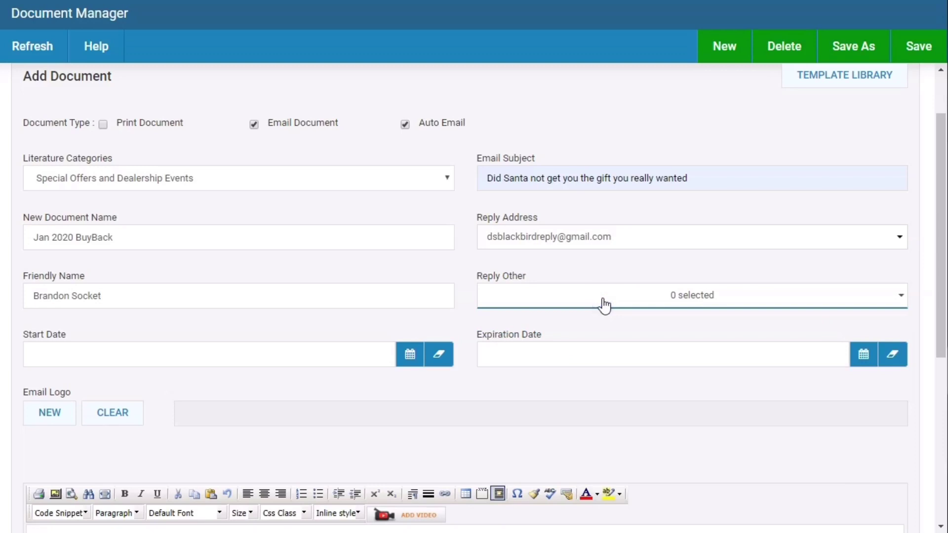
left_click(623, 264)
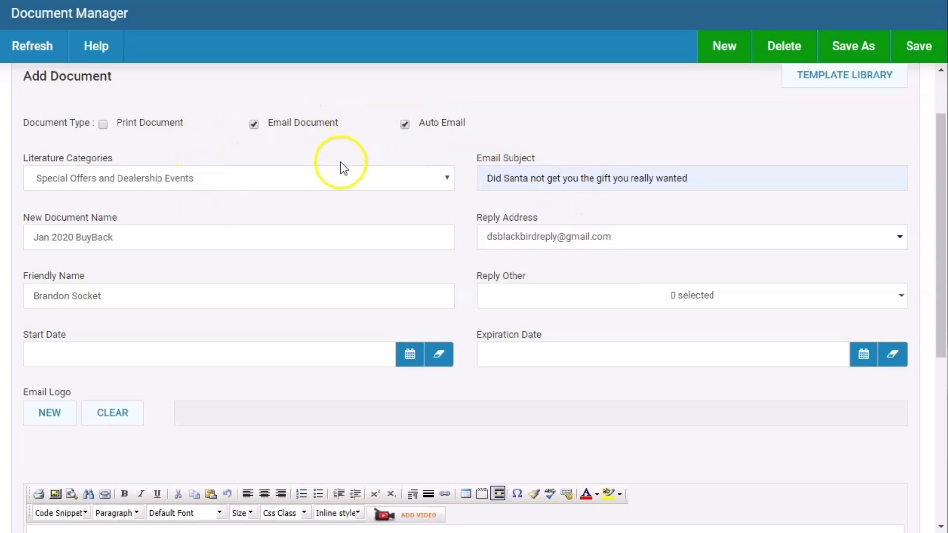
- Save Jan 2020 BuyBack, then save a copy renamed 'Feb 2020 BuyBack' as a new document
left_click(914, 56)
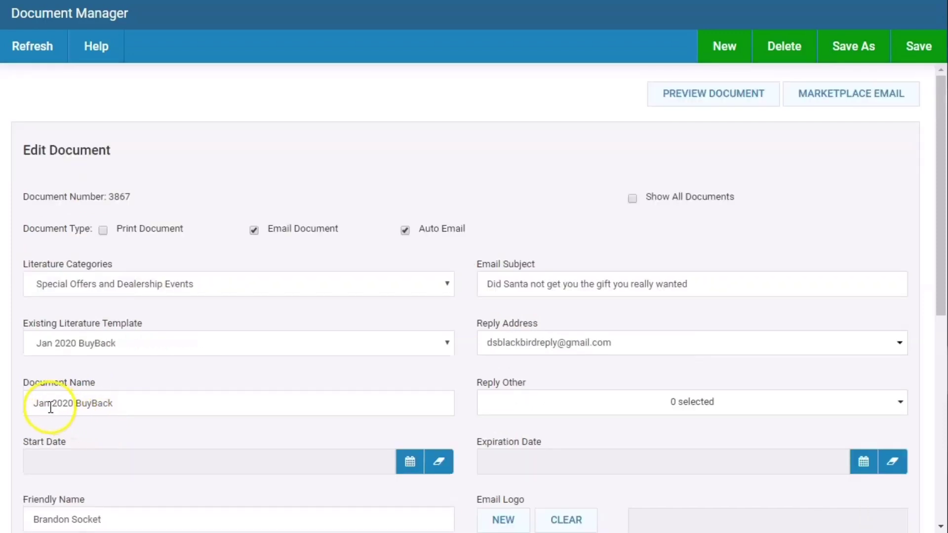
left_click(50, 407)
key("BackSpace")
key("BackSpace")
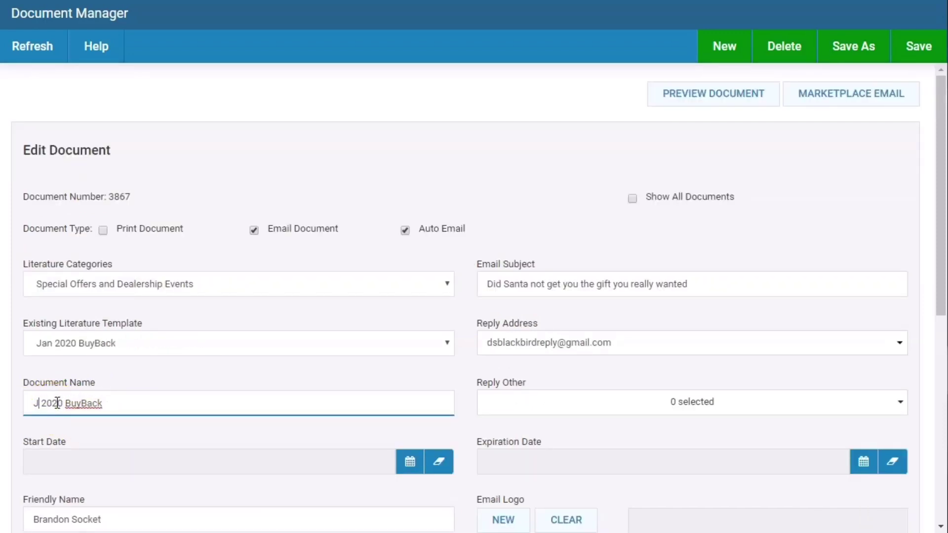
type("Feb")
left_click(853, 48)
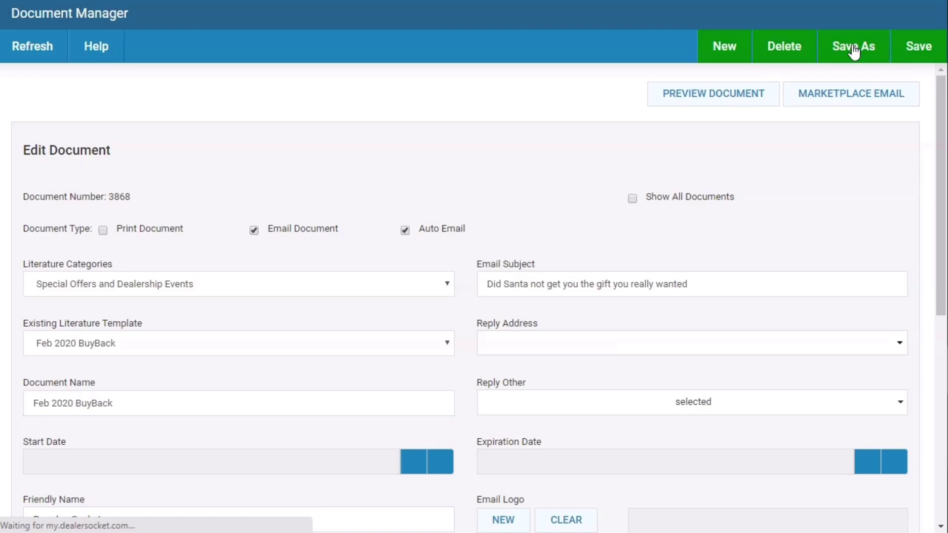
- Rename document 3868 from 'Feb 2020 BuyBack' to '2020 Feb BuyBack' and save it
left_click(113, 346)
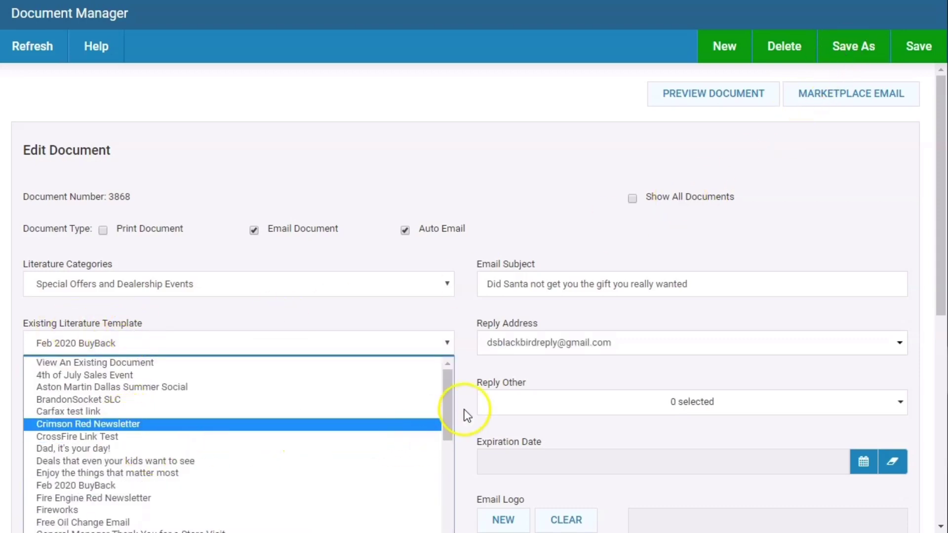
left_click_drag(446, 410, 447, 467)
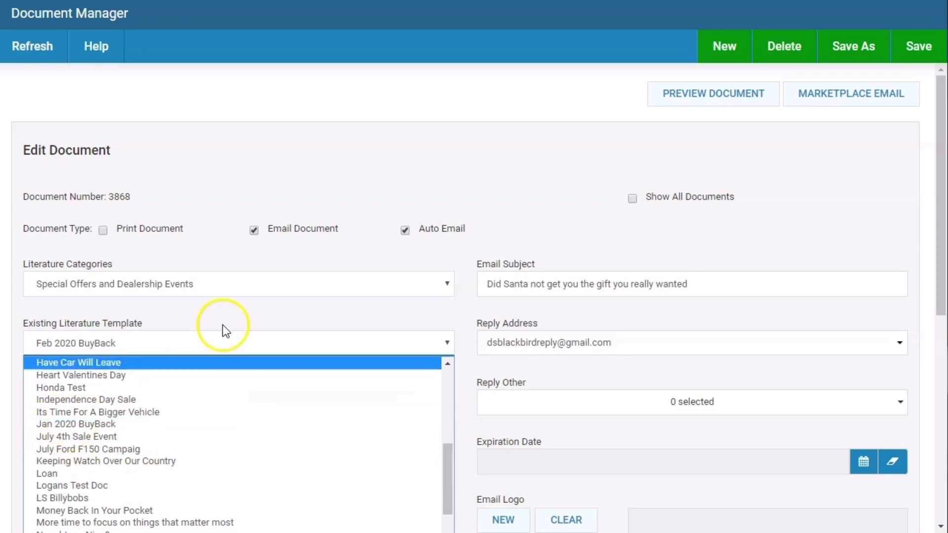
left_click(203, 201)
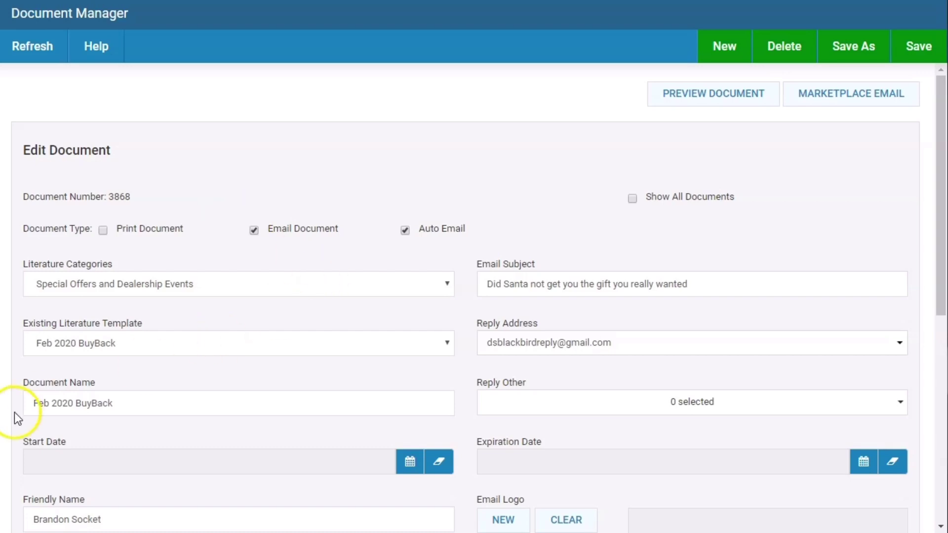
left_click_drag(74, 403, 57, 405)
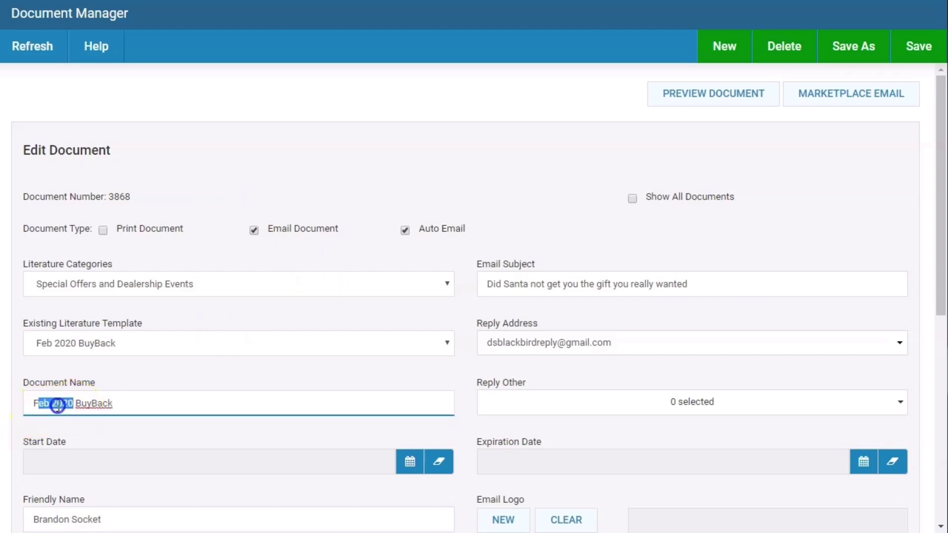
type("2020")
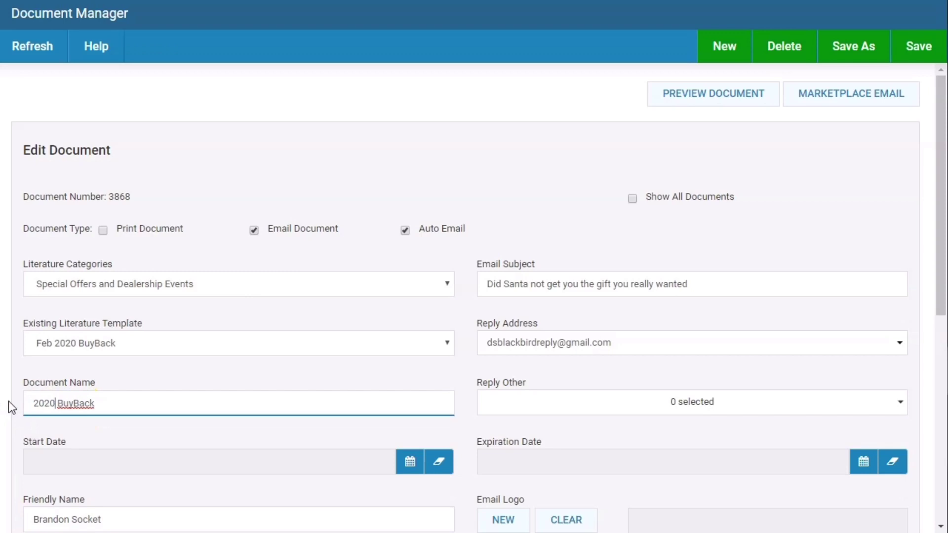
type(" Feb")
left_click(931, 48)
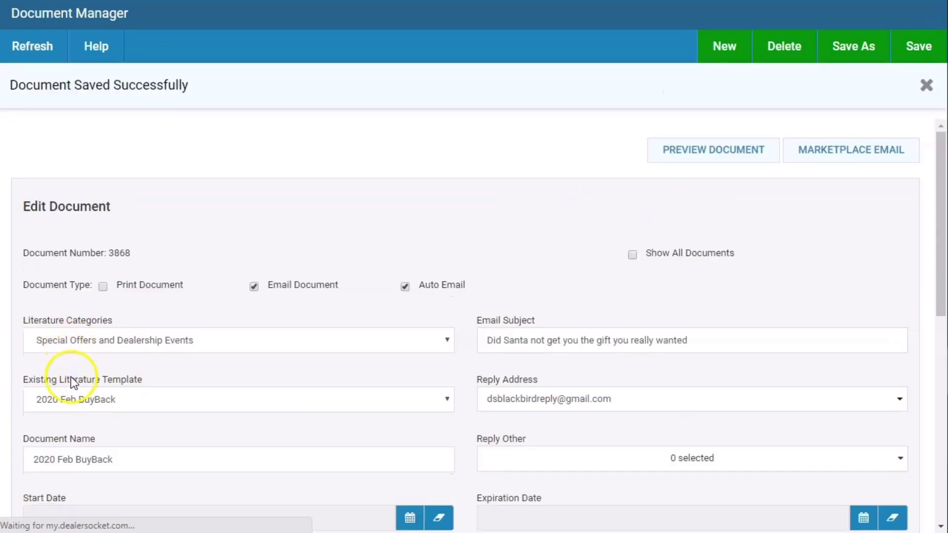
- Load the Jan 2020 BuyBack document from the existing templates list
left_click(70, 392)
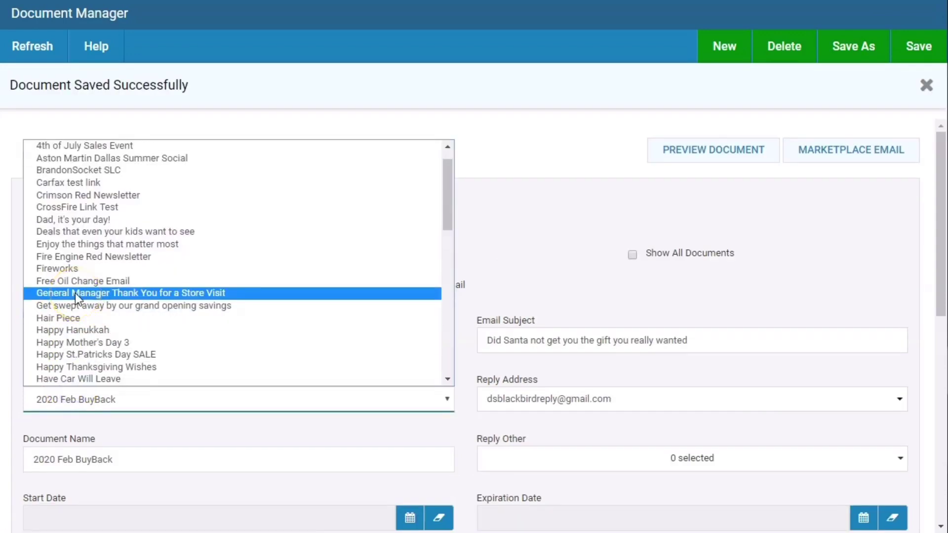
scroll(75, 292, "down", 3)
left_click(75, 292)
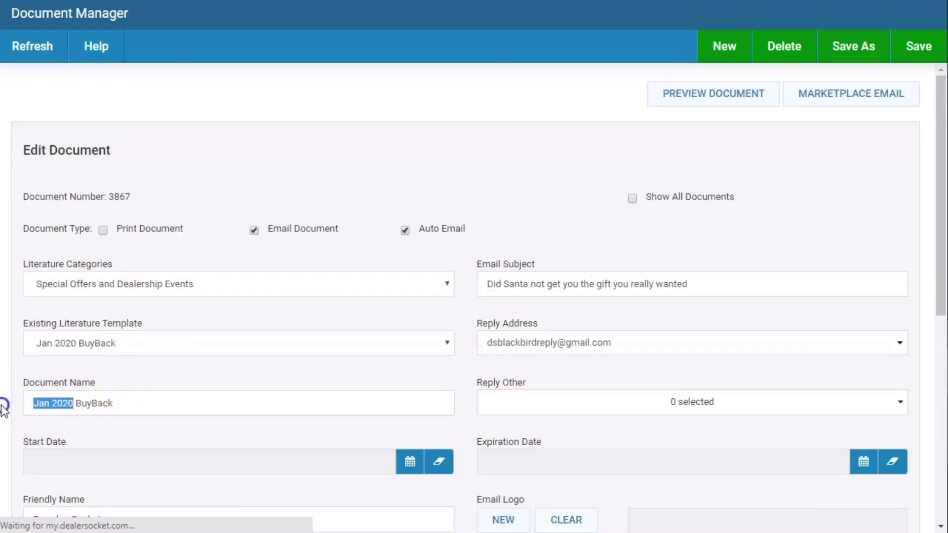
- Rename document 3867 to '2020 Jan BuyBack', correct the spacing, and save it
type("20")
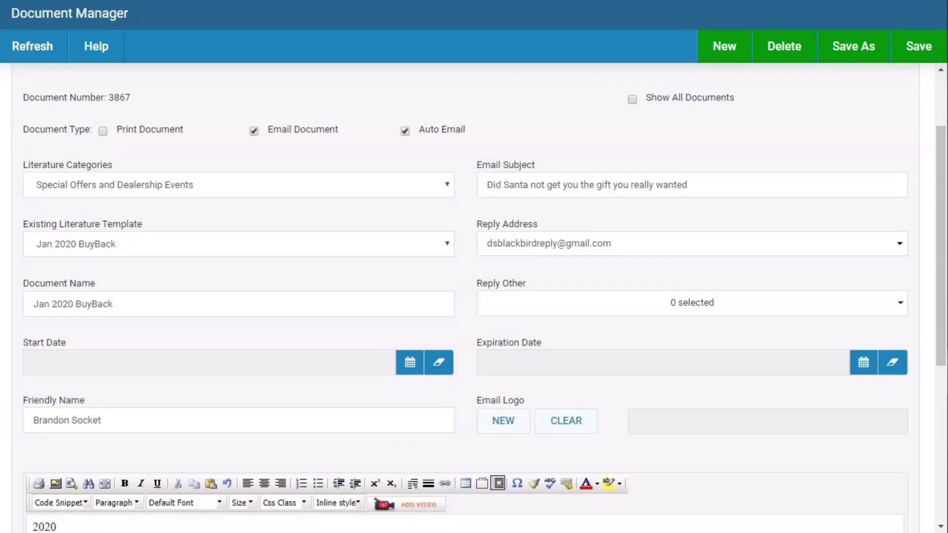
left_click(53, 303)
key("BackSpace")
key("BackSpace")
key("BackSpace")
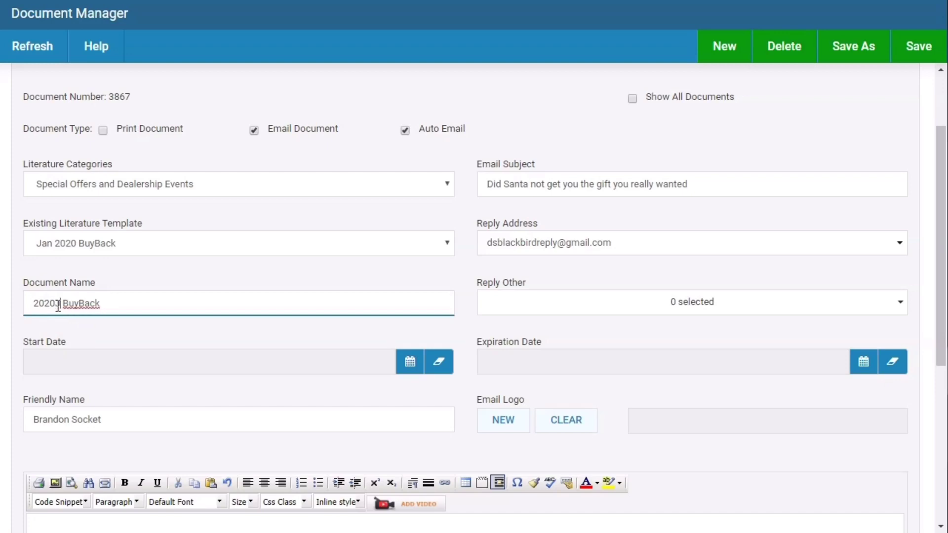
left_click(912, 46)
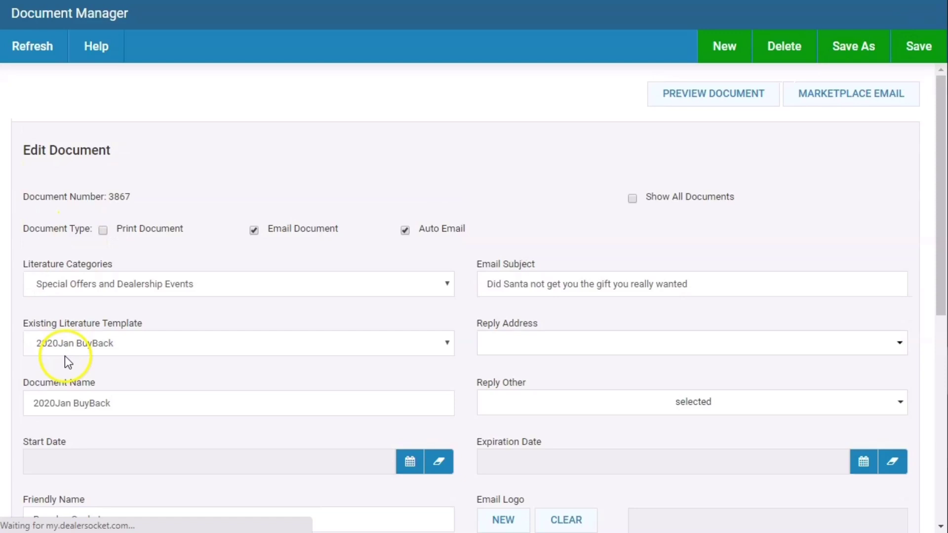
left_click(64, 348)
left_click(64, 359)
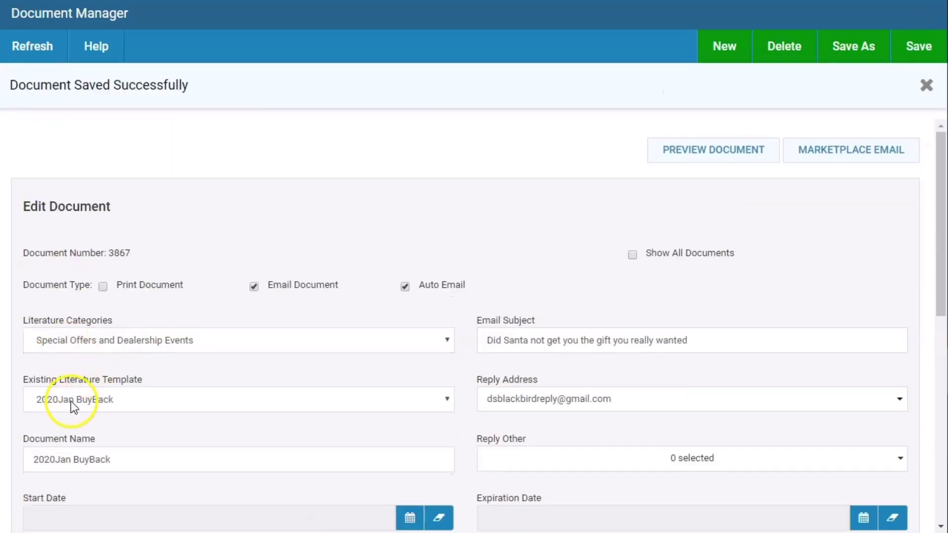
left_click(55, 458)
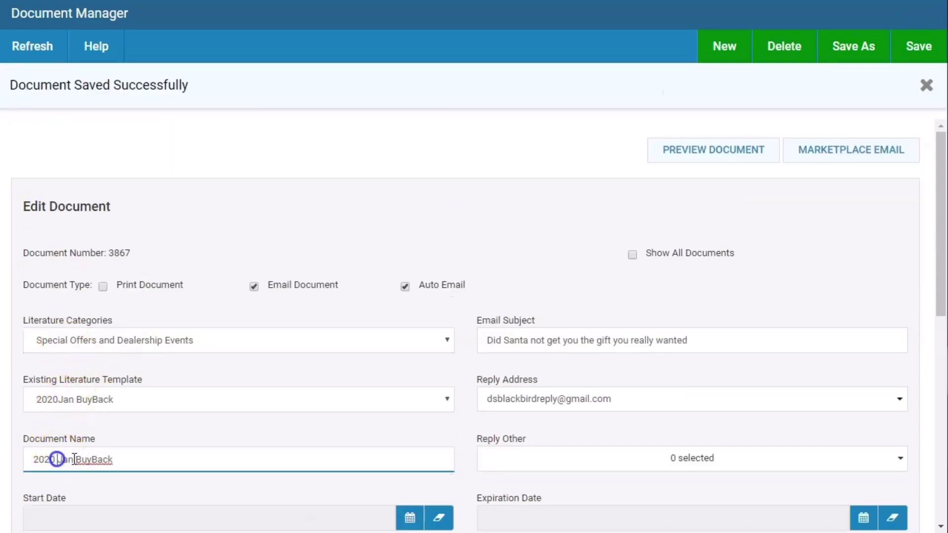
left_click(933, 47)
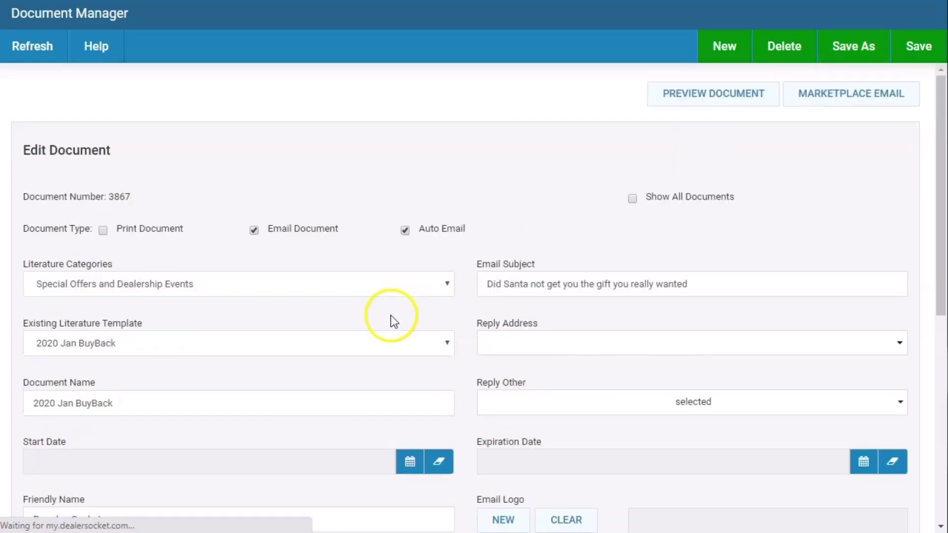
left_click(95, 410)
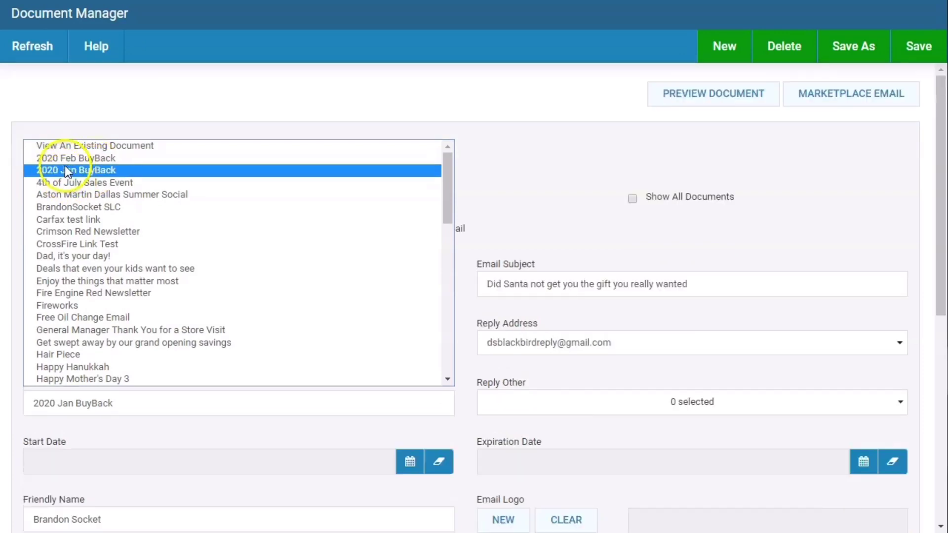
- Rename document 3867 to '2020 Mar BuyBack' and save it
left_click(546, 160)
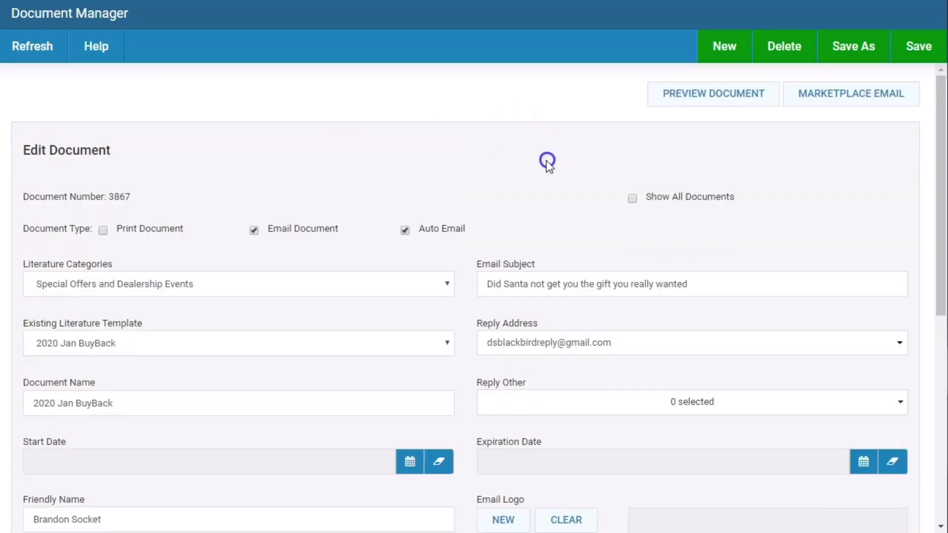
double_click(71, 404)
left_click(69, 404)
double_click(67, 404)
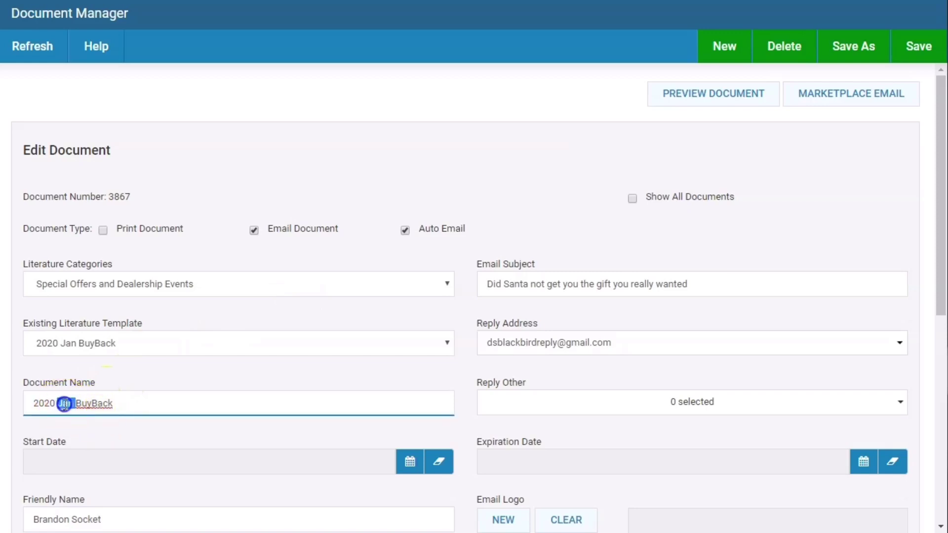
type("Mar")
left_click(918, 49)
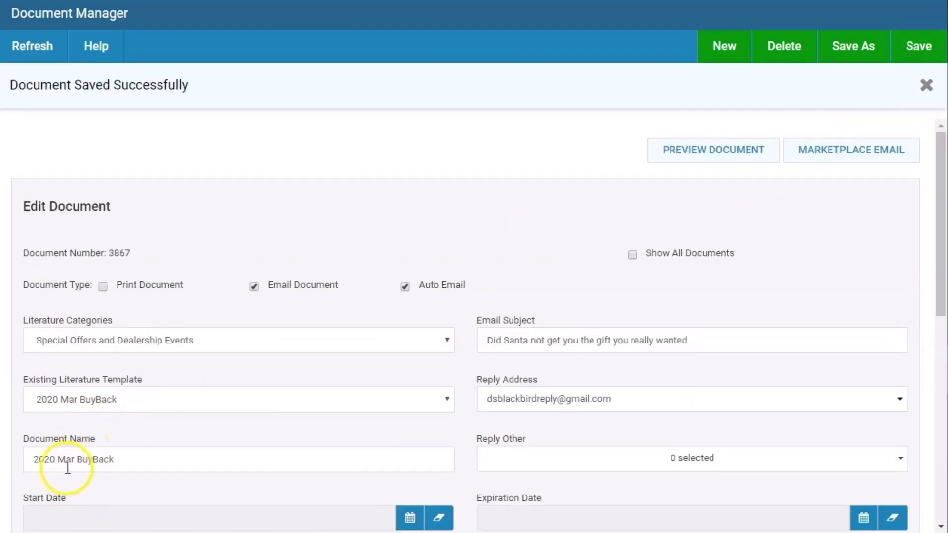
- Save a new copy named '2020 Jan BuyBack' and confirm it appears in the template list
double_click(67, 460)
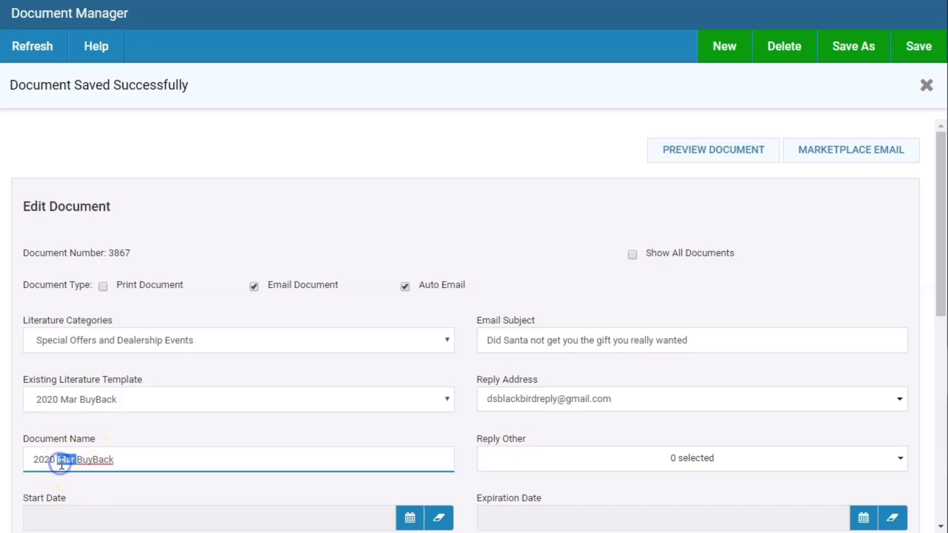
type("Ja")
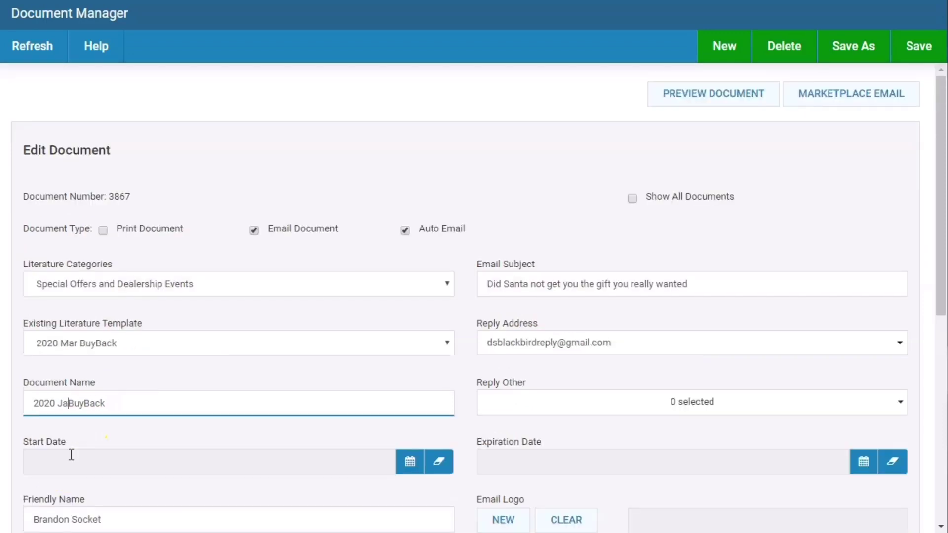
type("n")
left_click(845, 53)
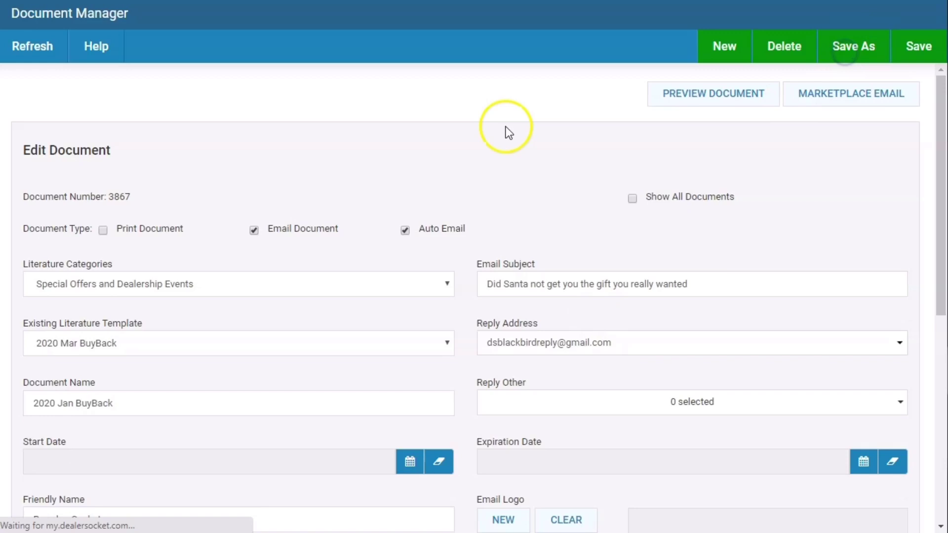
left_click(104, 343)
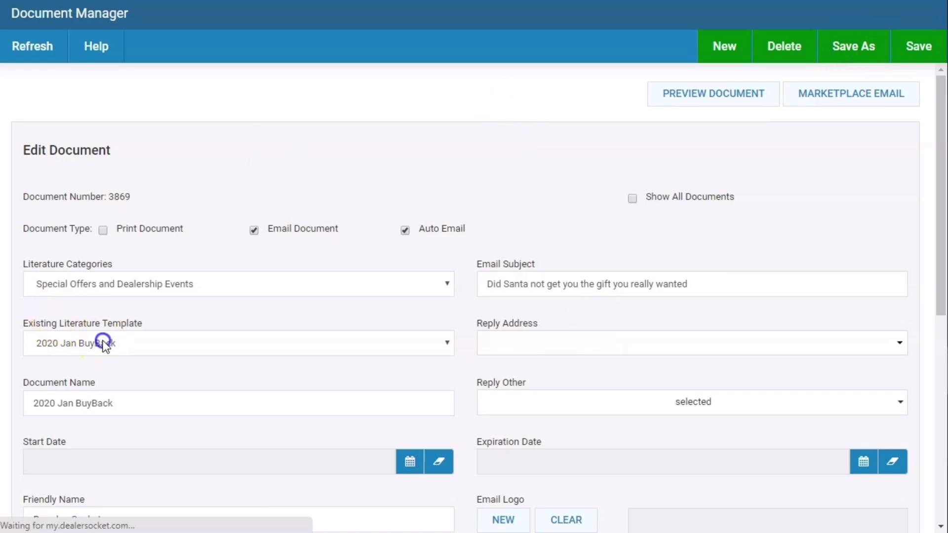
left_click(105, 343)
left_click(91, 353)
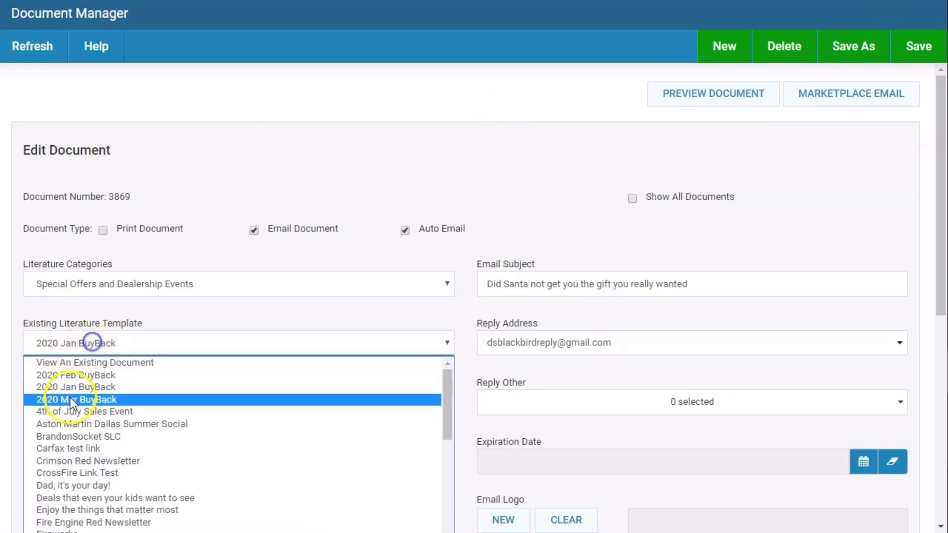
left_click(220, 186)
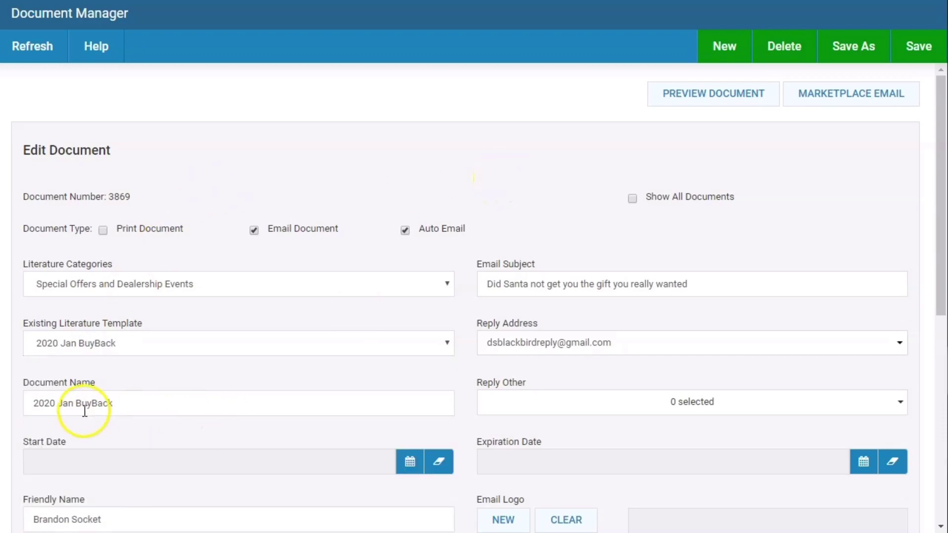
scroll(86, 411, "down", 8)
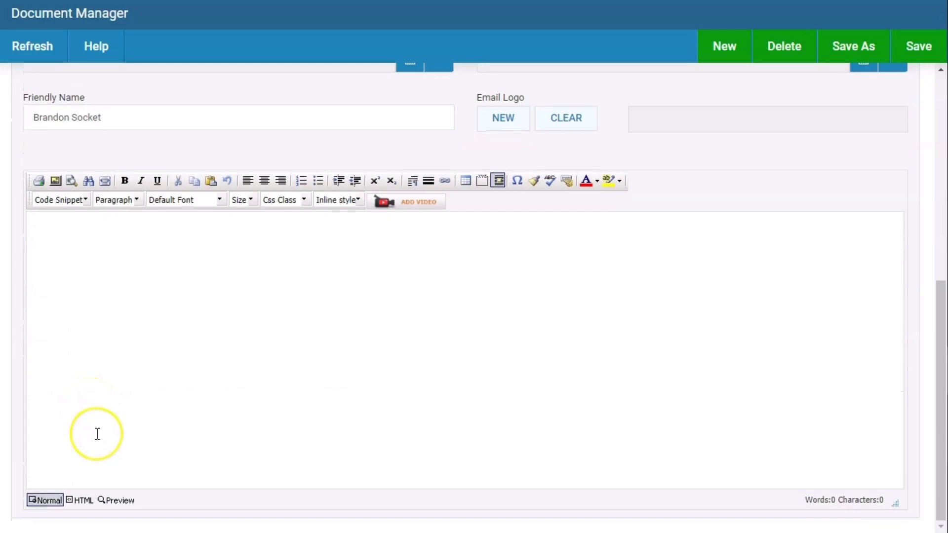
left_click(80, 500)
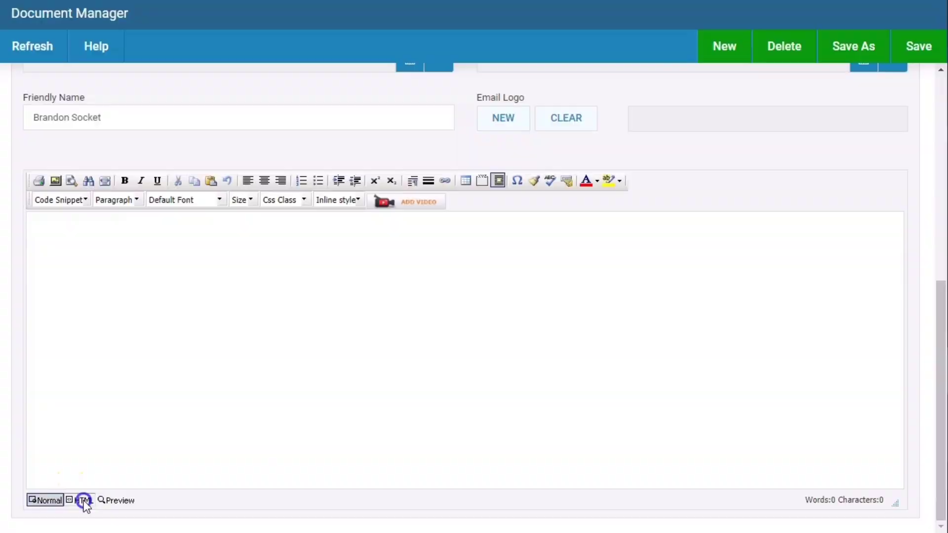
left_click(608, 119)
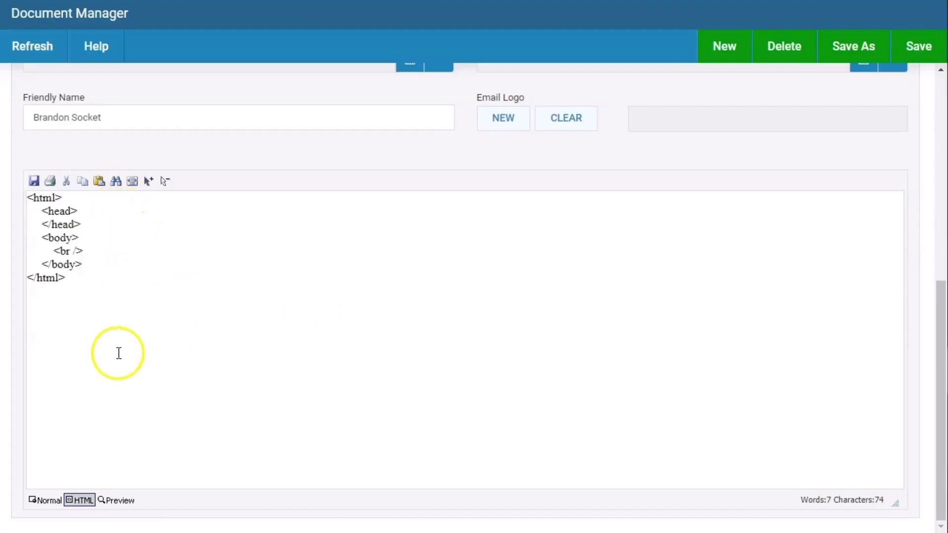
left_click(49, 512)
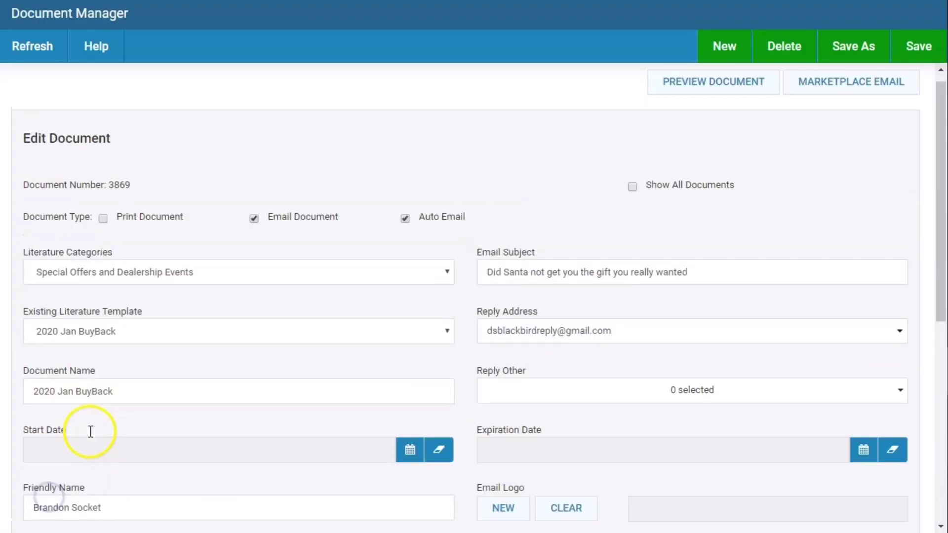
scroll(84, 428, "down", 7)
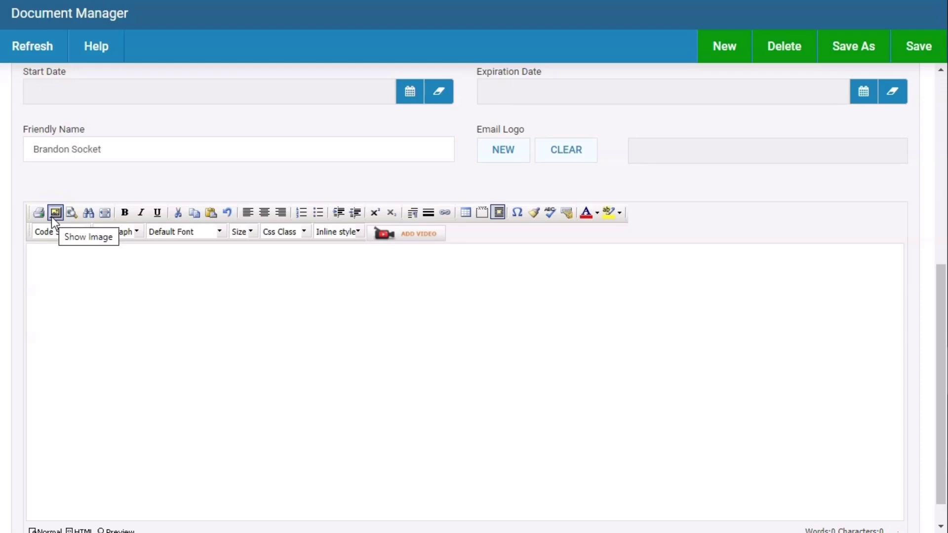
- Browse the Code Snippet personalization fields, then close the list without inserting one
left_click(58, 231)
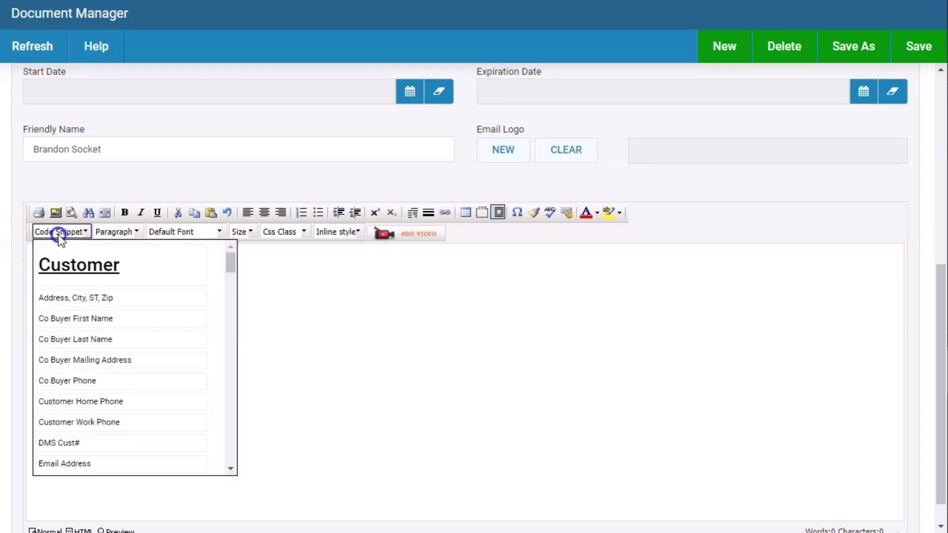
scroll(64, 345, "down", 5)
scroll(66, 350, "up", 5)
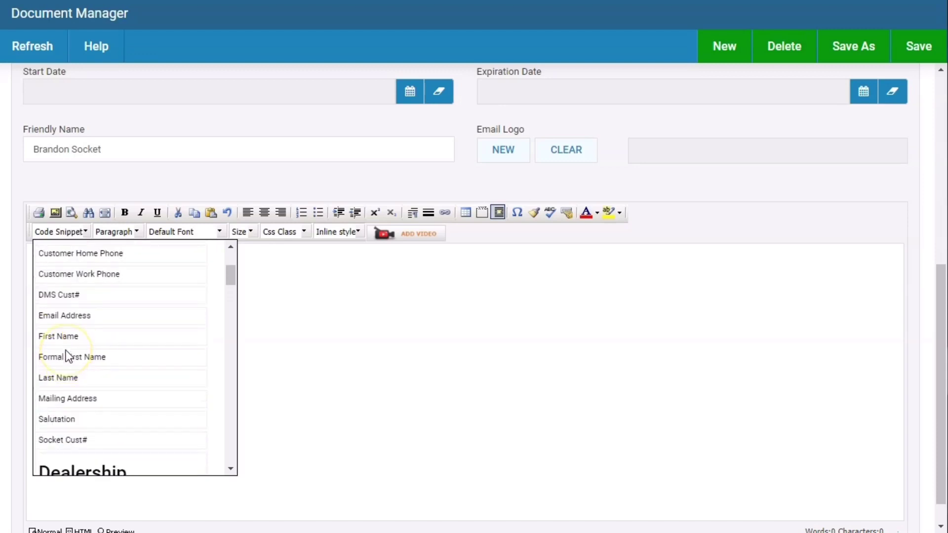
scroll(66, 350, "down", 3)
scroll(66, 351, "down", 3)
scroll(66, 350, "up", 3)
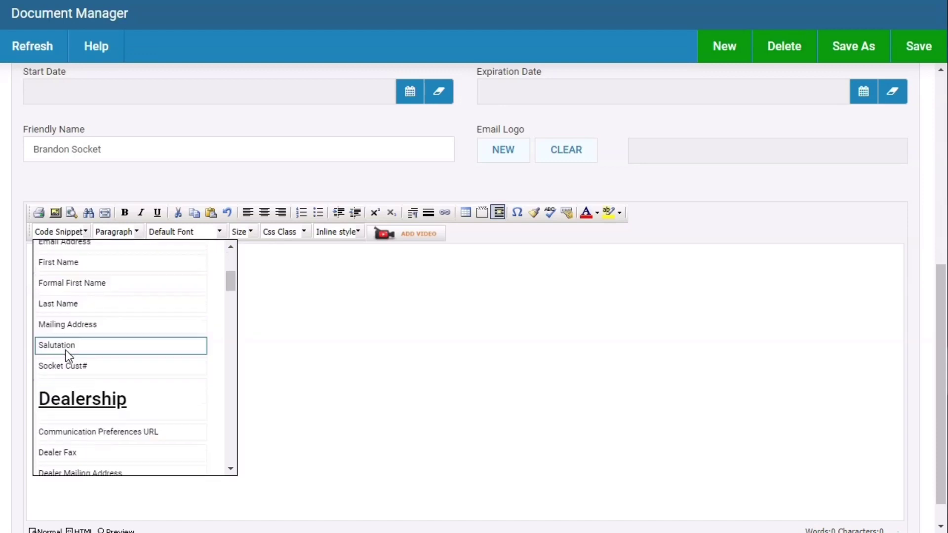
scroll(66, 350, "down", 3)
scroll(66, 351, "up", 5)
scroll(68, 355, "down", 5)
scroll(69, 358, "up", 5)
left_click(448, 334)
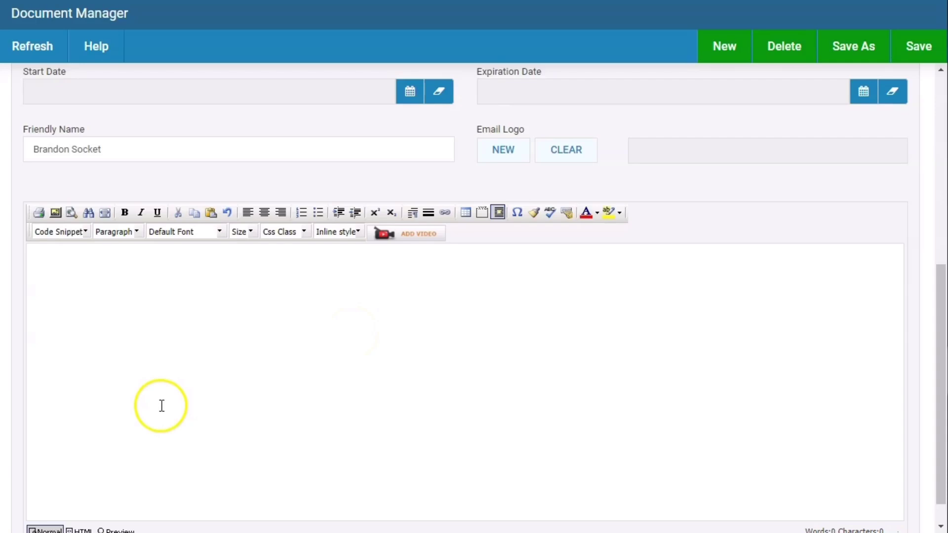
- Begin inserting a table into the empty email body
scroll(79, 158, "up", 5)
scroll(49, 261, "down", 5)
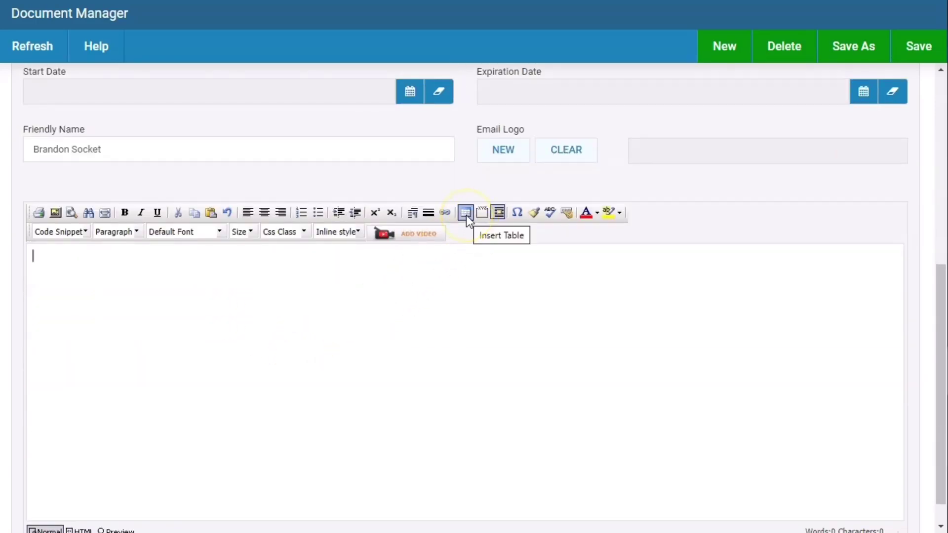
left_click(465, 215)
- Insert a one-column, two-row table and place the Jaguar Land Rover logo in its first row
left_click(466, 244)
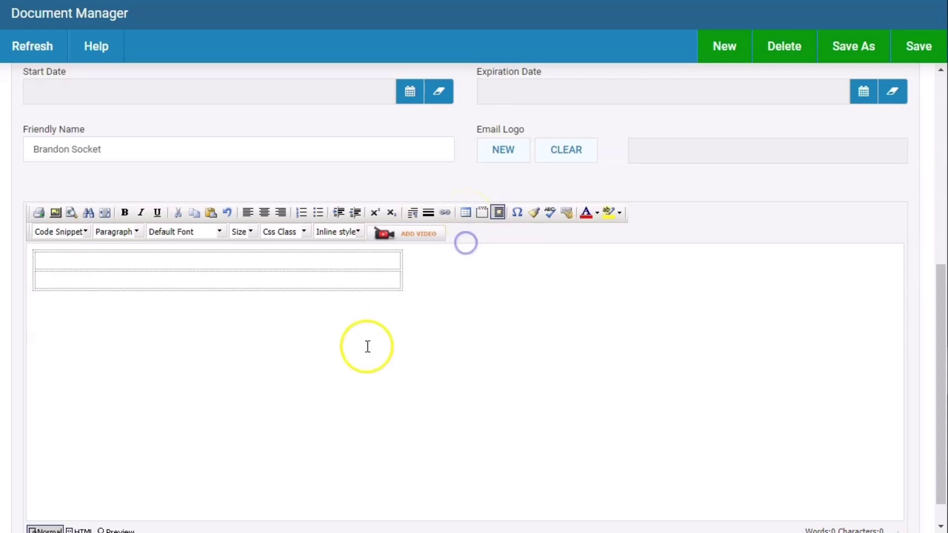
left_click(253, 258)
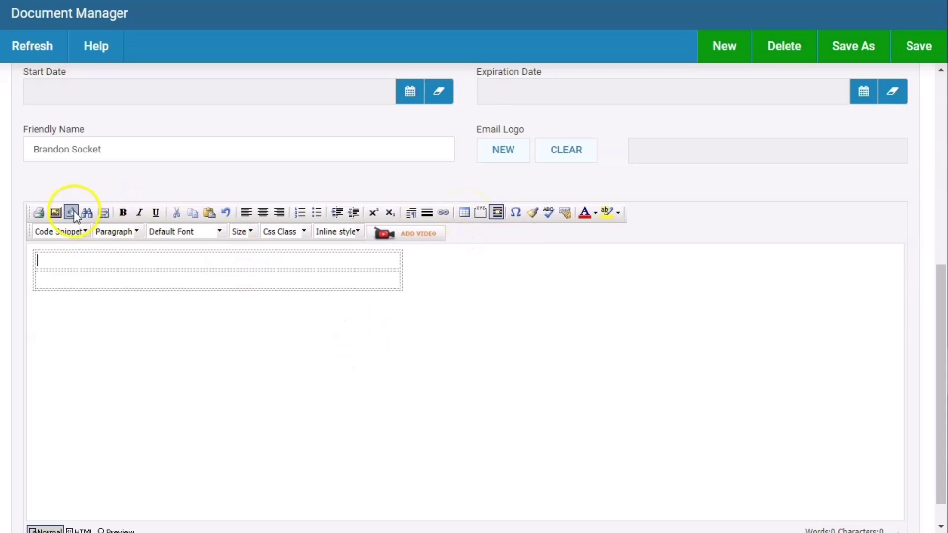
left_click(58, 211)
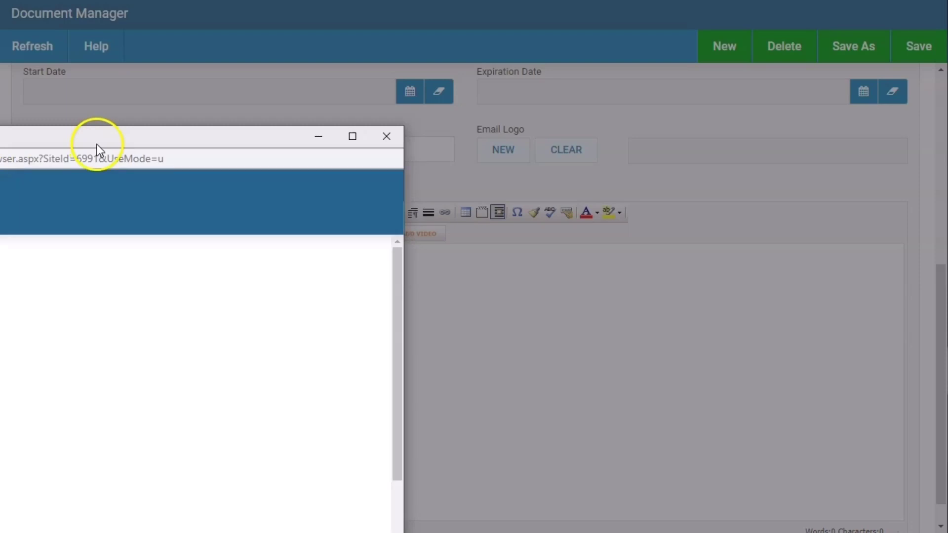
left_click(97, 144)
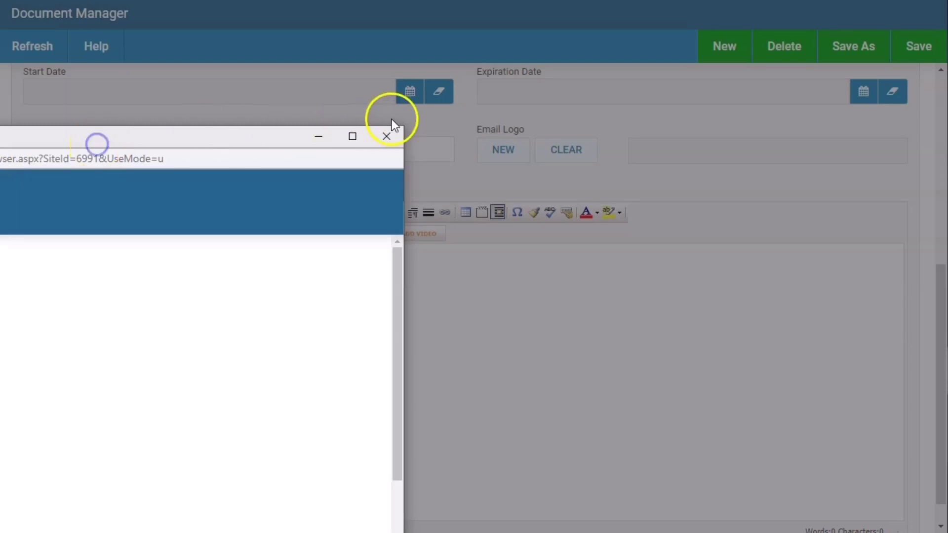
left_click(419, 118)
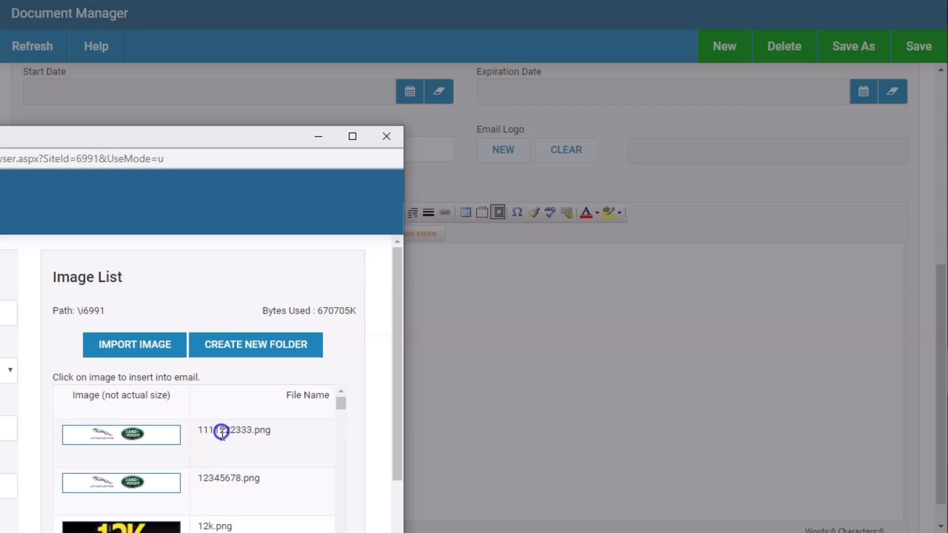
left_click(155, 438)
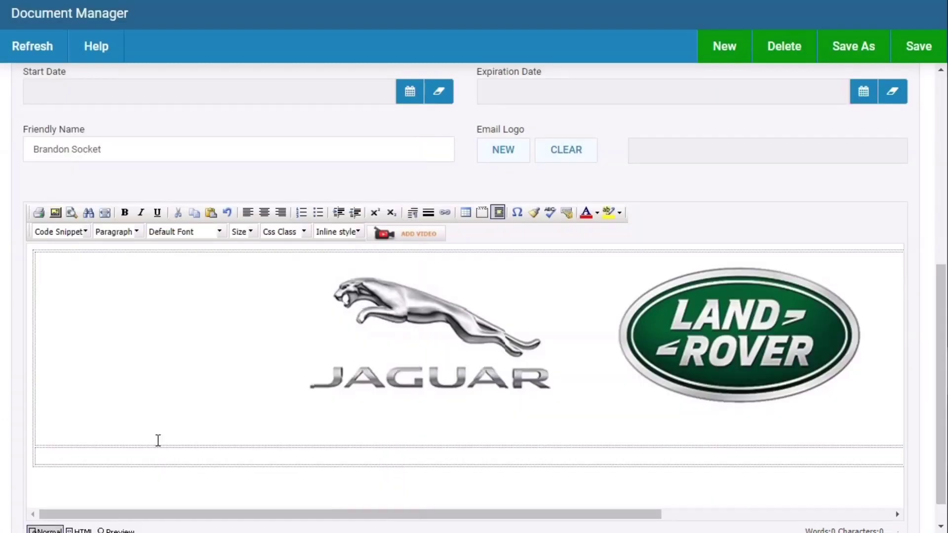
- Resize the logo to width 500, giving 500 by 78
double_click(758, 351)
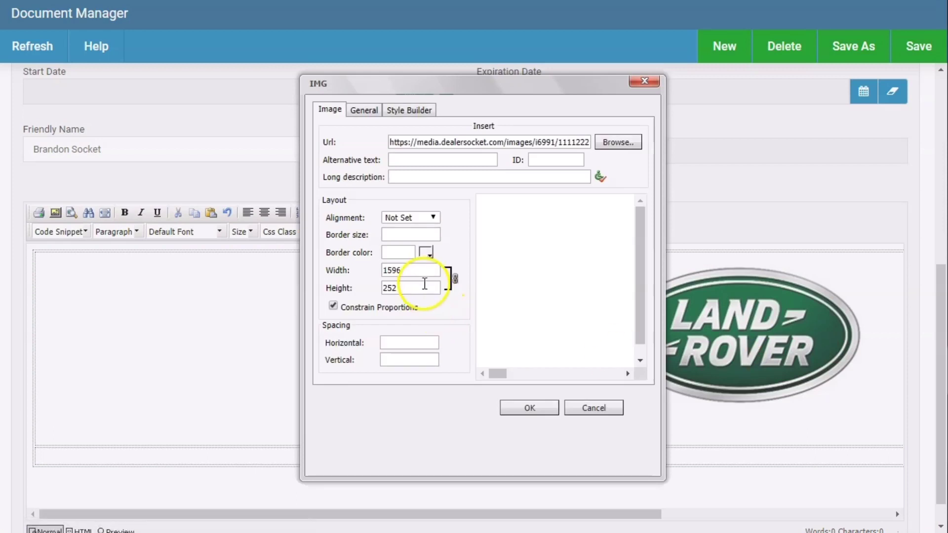
left_click_drag(402, 269, 316, 274)
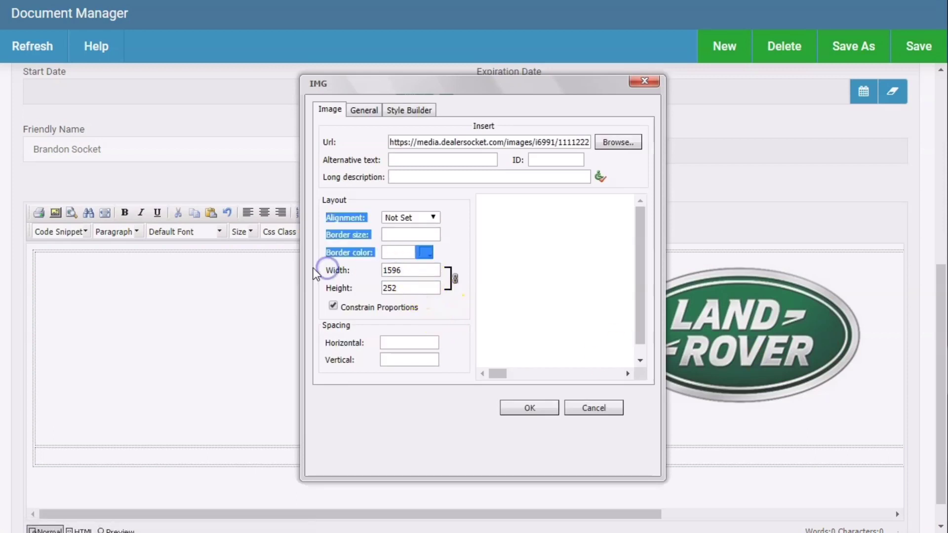
double_click(410, 270)
type("500")
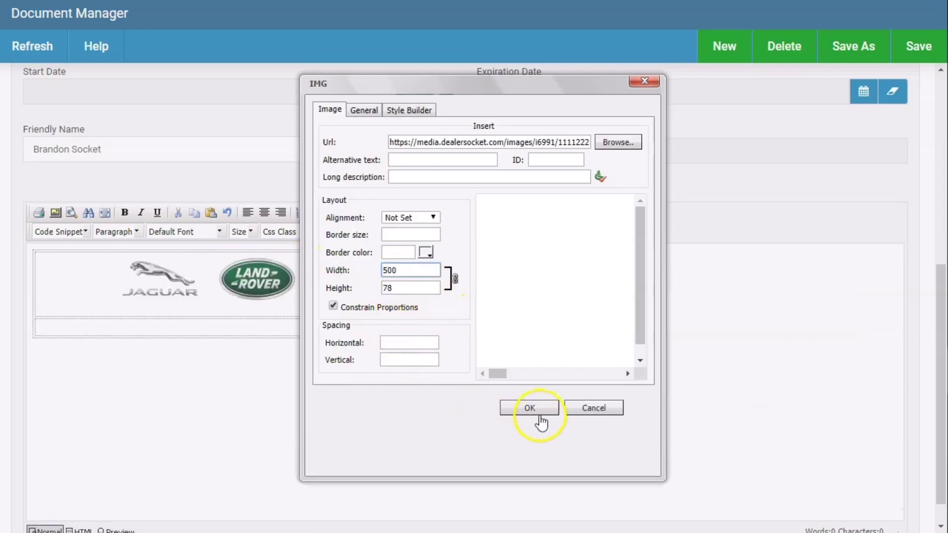
left_click(529, 407)
left_click(158, 320)
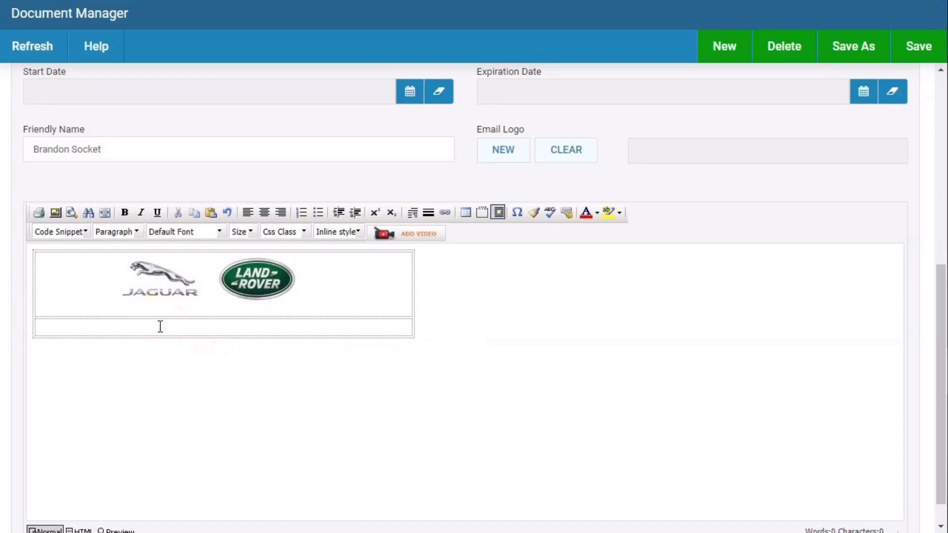
- Write the greeting 'Hello ~First Name~,' using the Customer First Name field
type("Hello")
left_click(84, 232)
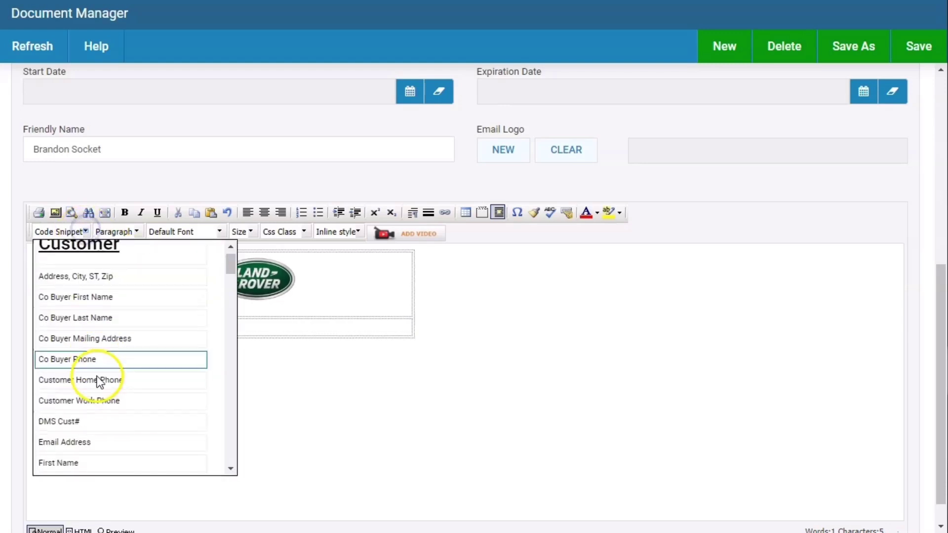
scroll(91, 395, "down", 1)
left_click(84, 407)
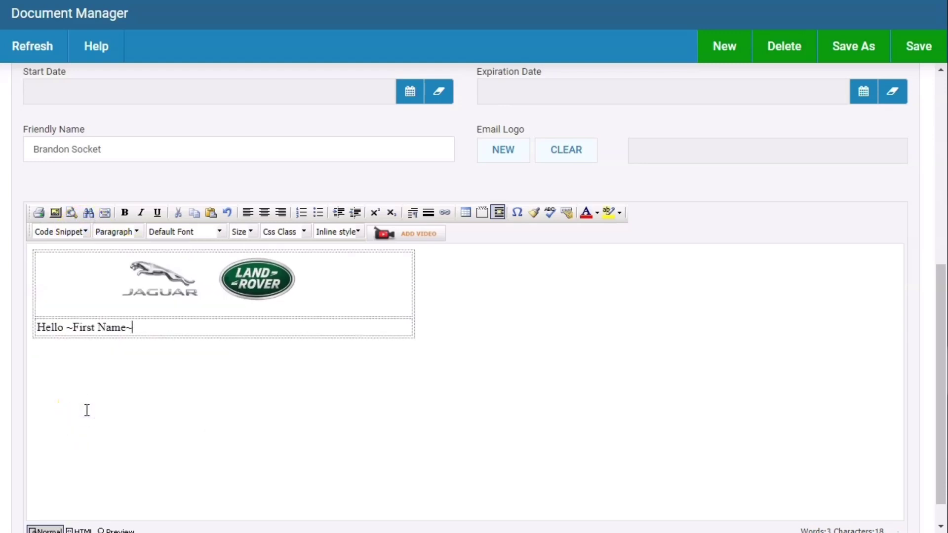
type(",")
key("Return")
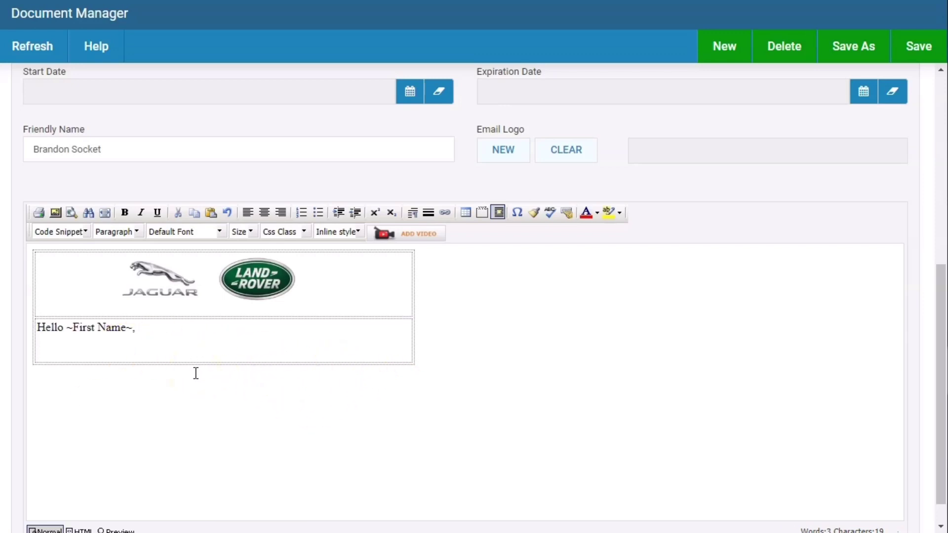
- Add the line 'here is our inventory' beneath the greeting
type("here as")
key("BackSpace")
key("BackSpace")
key("BackSpace")
type("is our inven")
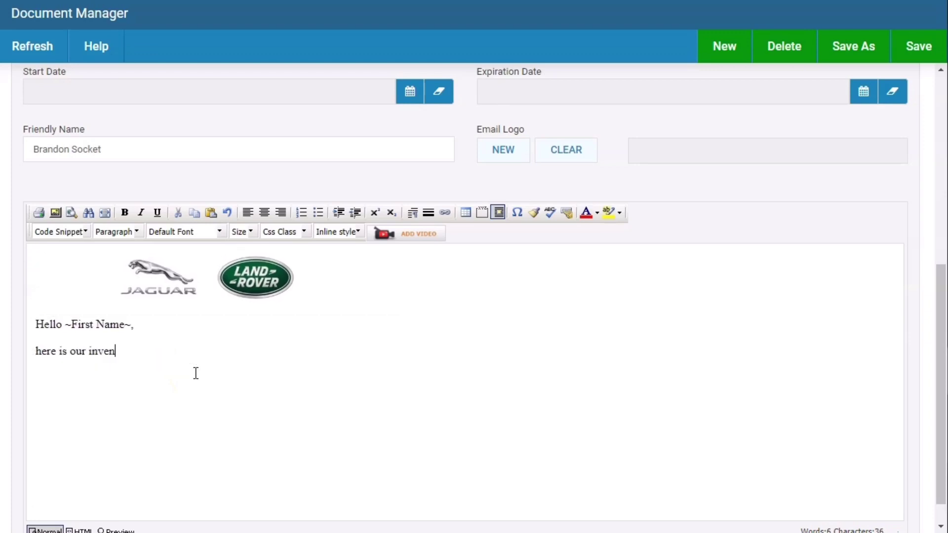
type("tory")
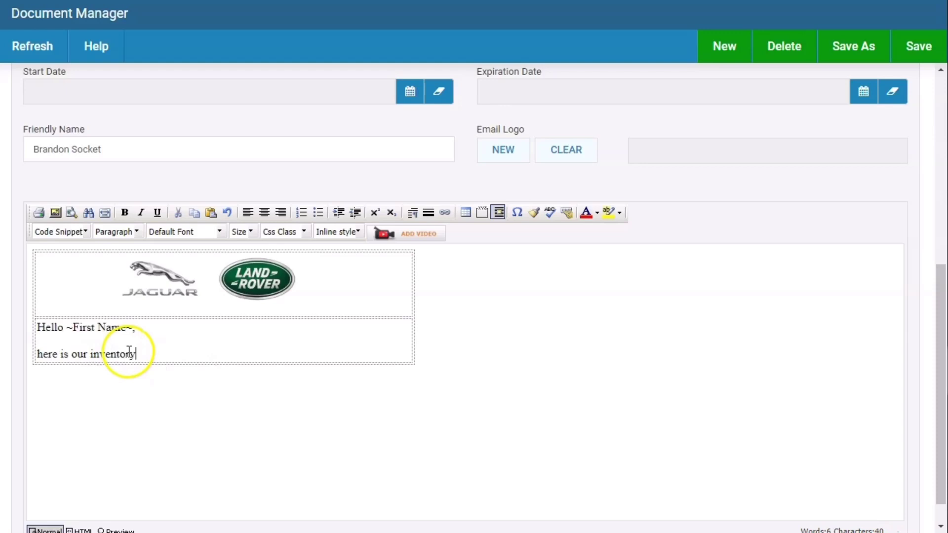
- Fix the run-together 'ourinventory' spacing and select the words 'our inventory'
double_click(136, 353)
left_click_drag(135, 353, 88, 357)
left_click_drag(149, 356, 70, 364)
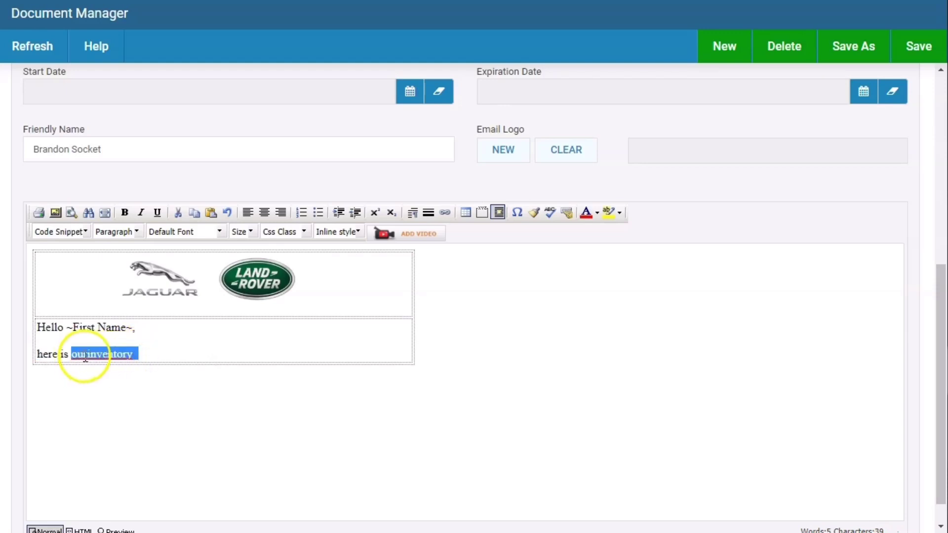
left_click(84, 354)
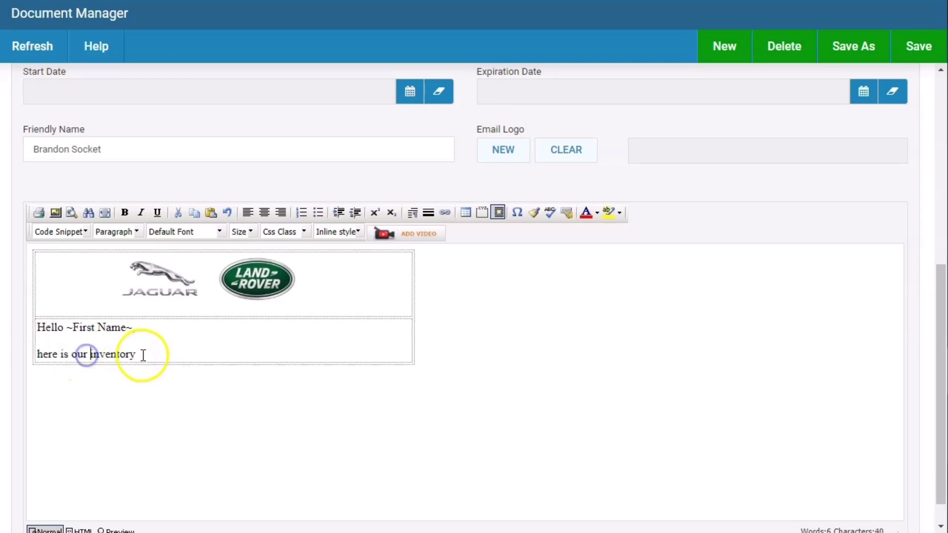
left_click_drag(147, 354, 69, 355)
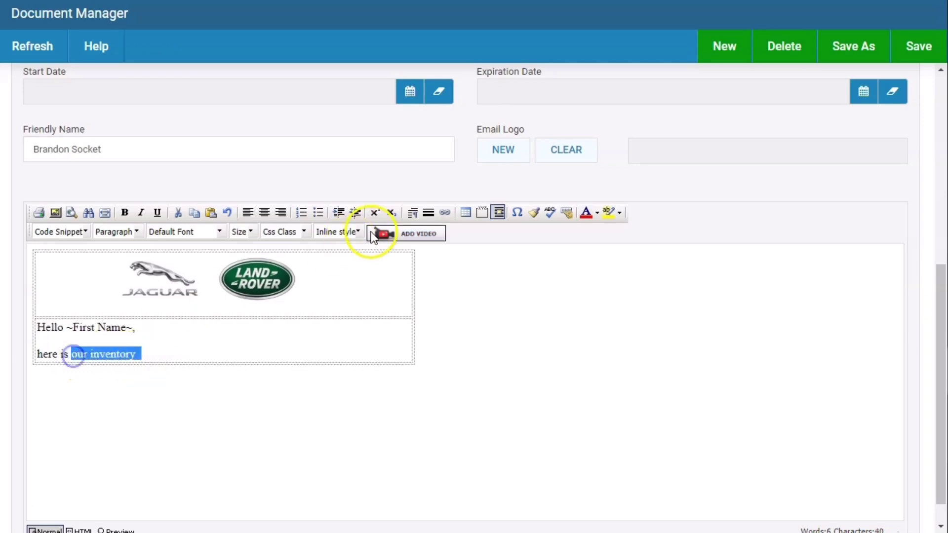
left_click(444, 212)
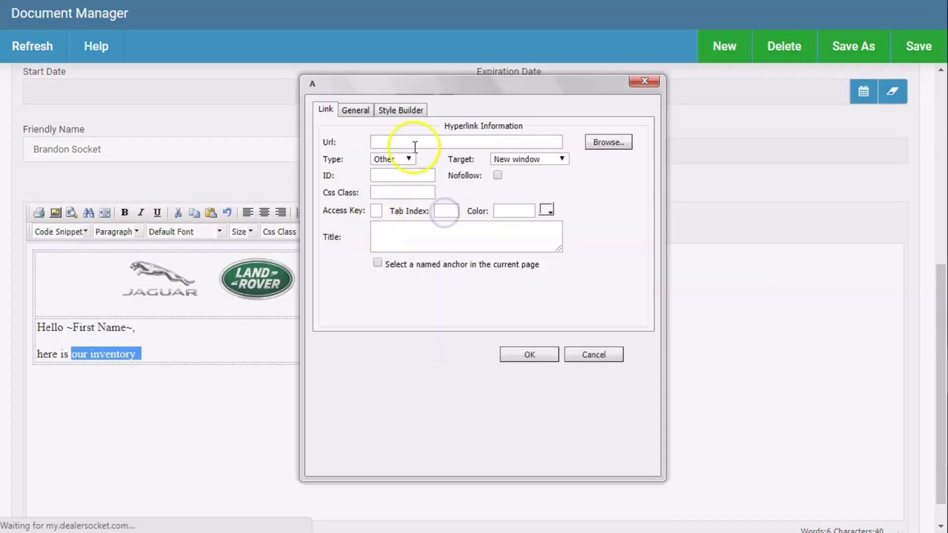
left_click(418, 143)
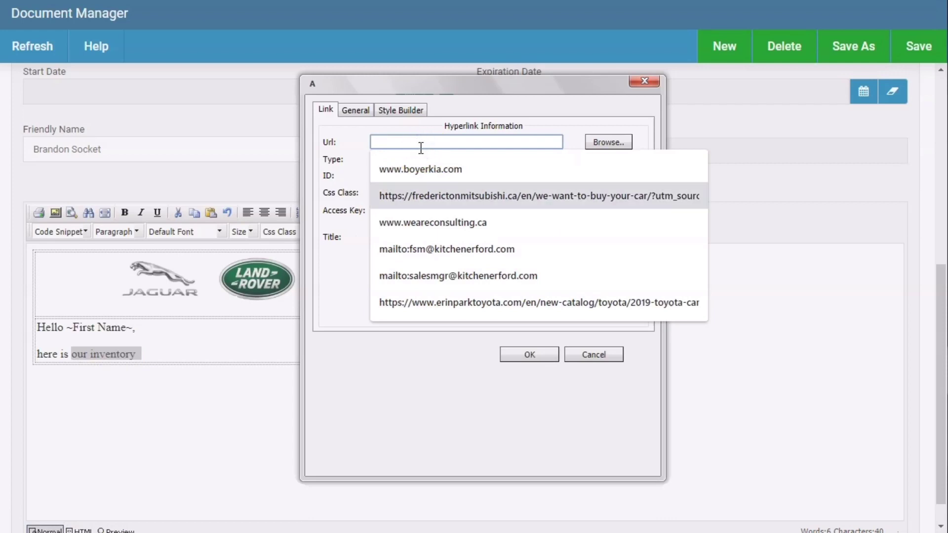
left_click(444, 220)
left_click_drag(461, 142, 376, 141)
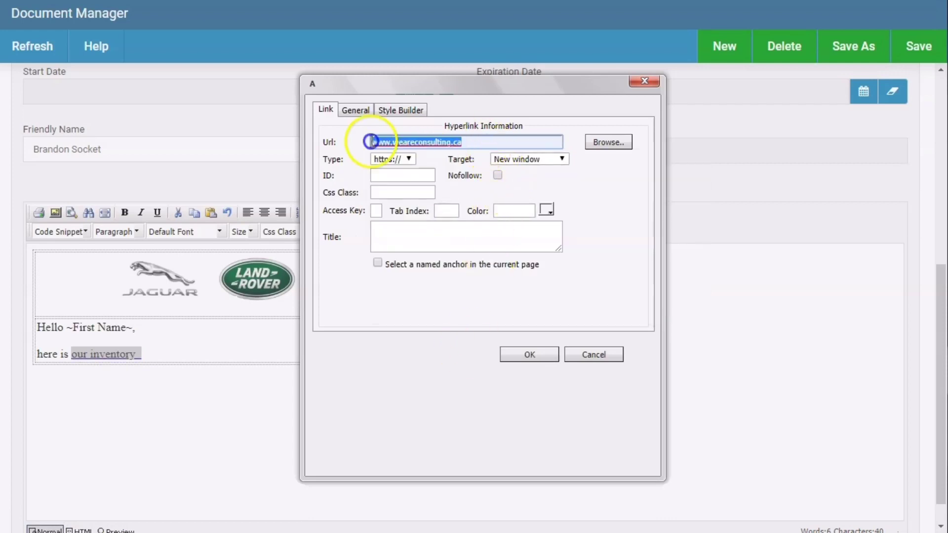
type("www.")
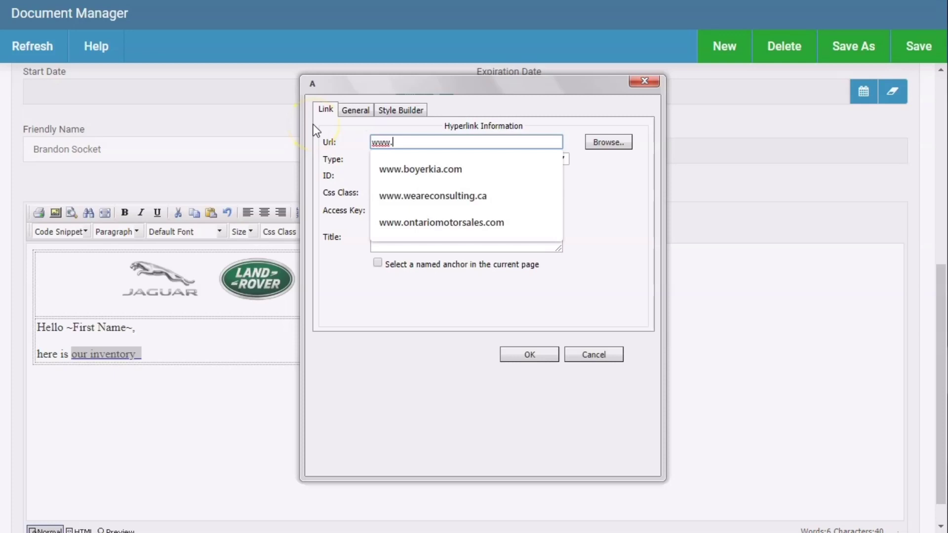
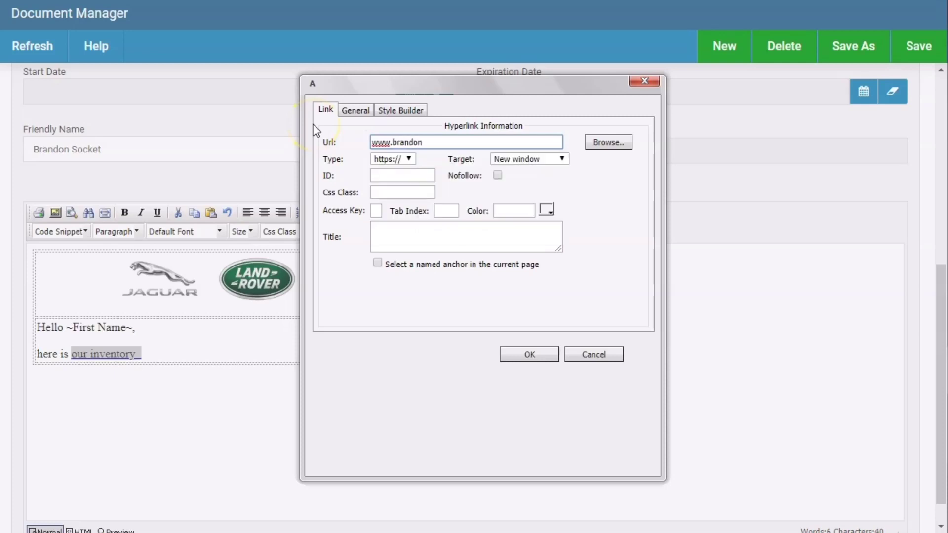
left_click(539, 356)
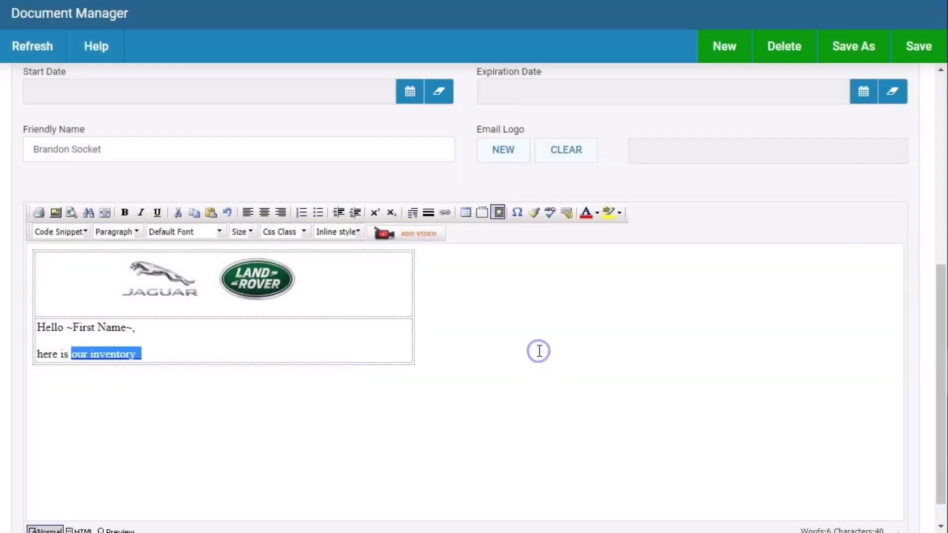
- Preview the finished BuyBack email and test the 'our inventory' link
left_click(120, 394)
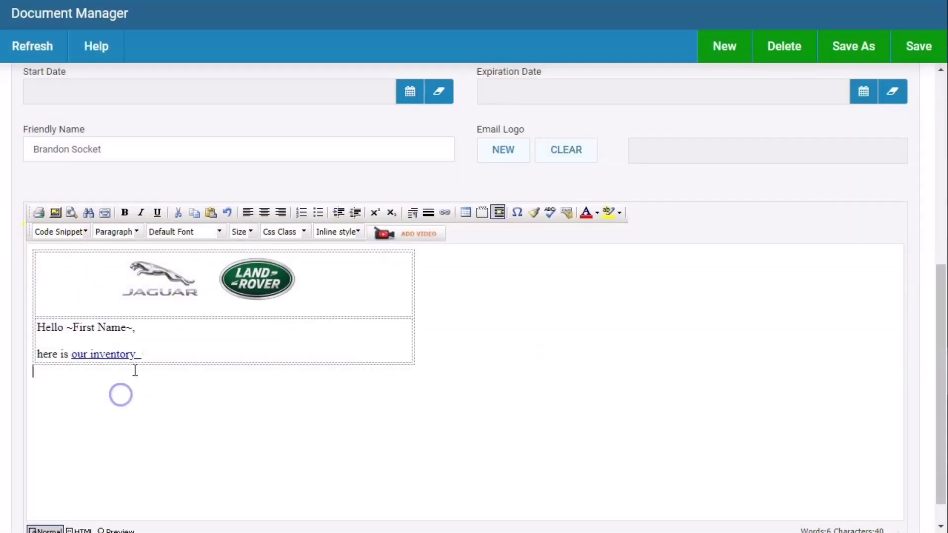
left_click(129, 528)
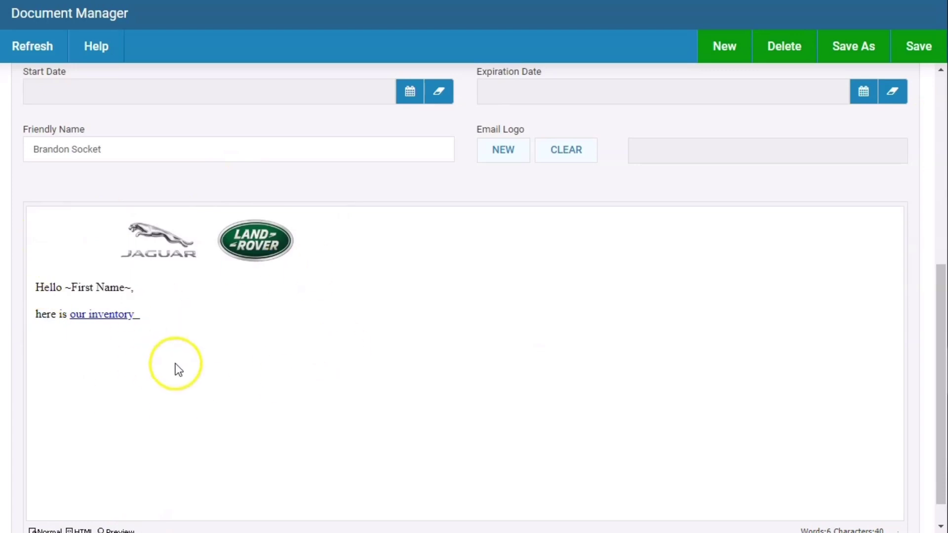
left_click(103, 316)
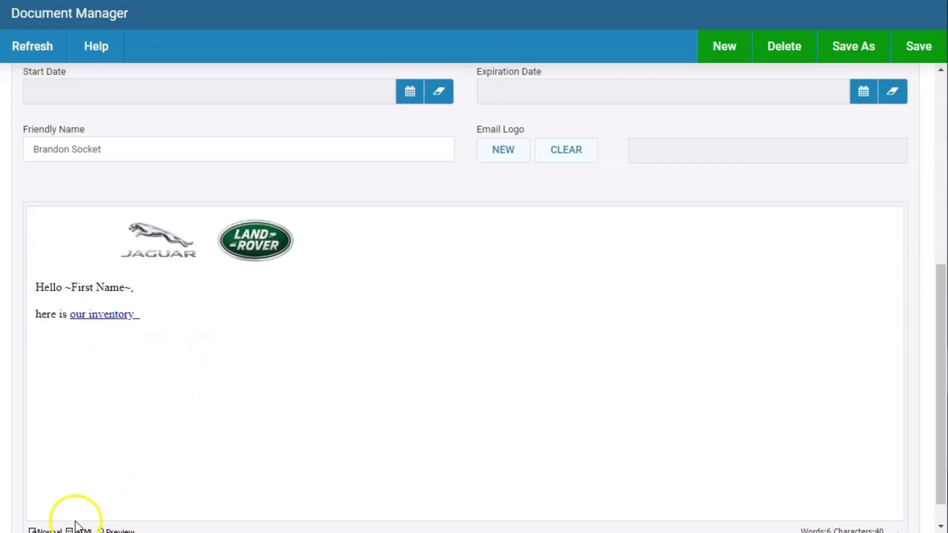
scroll(141, 431, "down", 1)
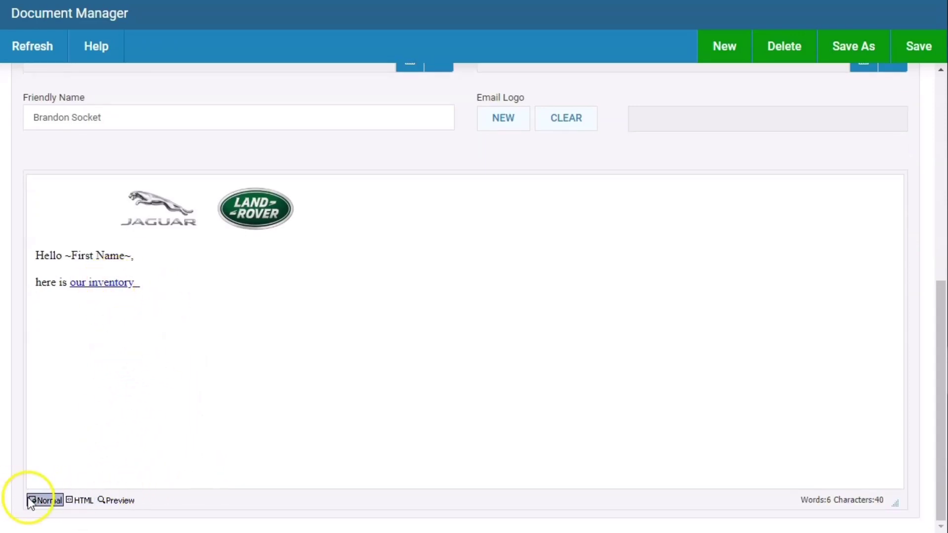
- Return the email body to Normal editing and review the Edit Document fields
left_click(45, 500)
scroll(311, 234, "up", 2)
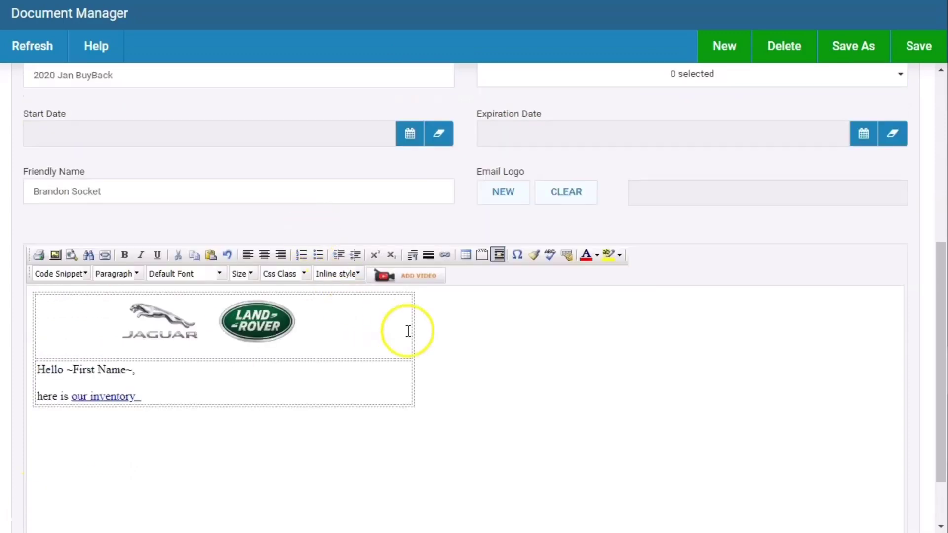
scroll(428, 361, "up", 7)
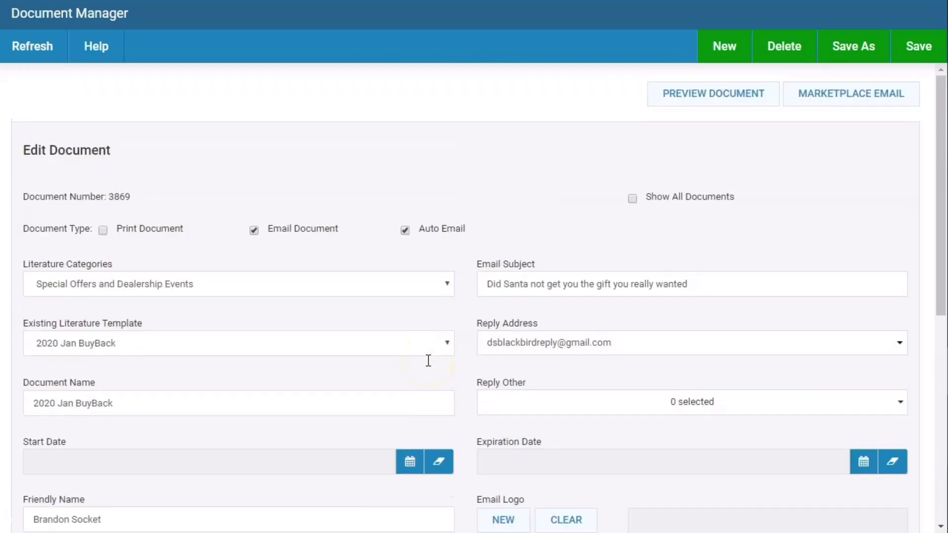
scroll(573, 149, "down", 5)
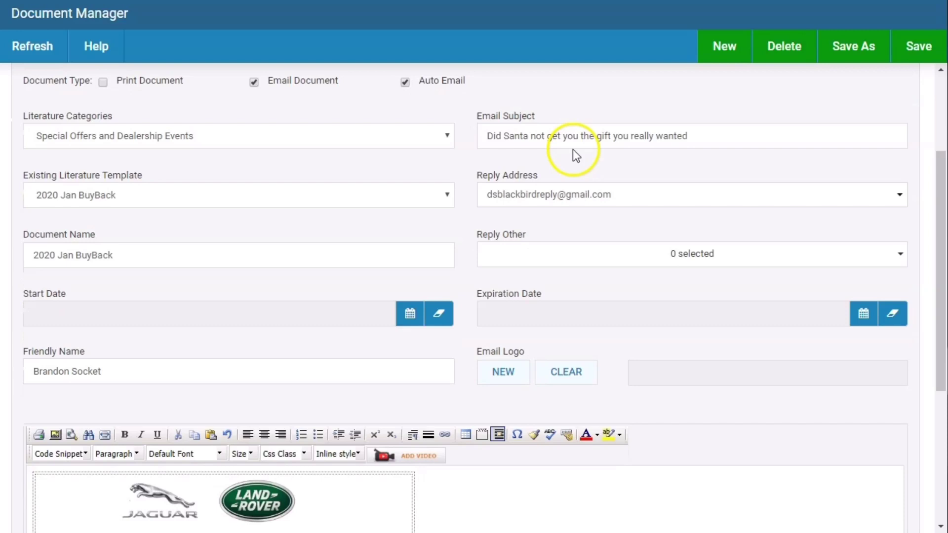
scroll(567, 159, "down", 2)
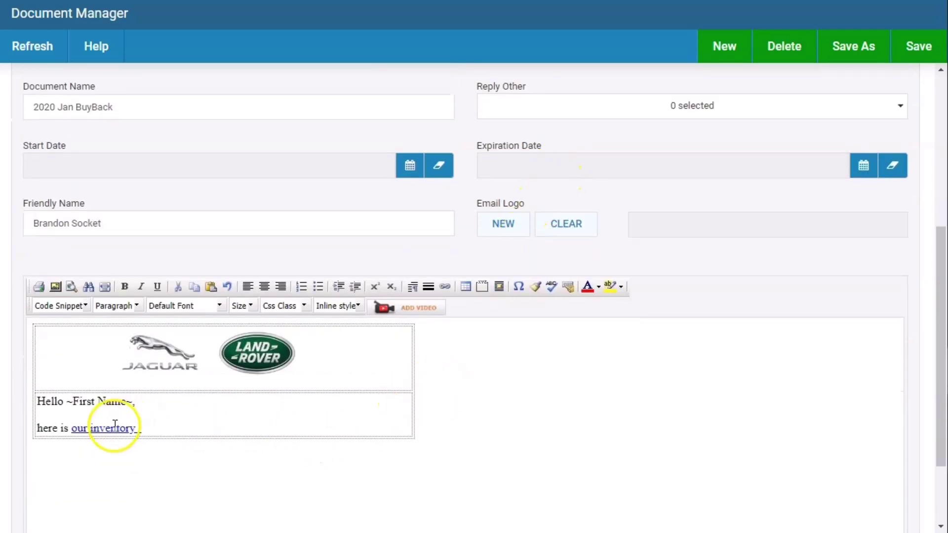
left_click_drag(72, 429, 131, 429)
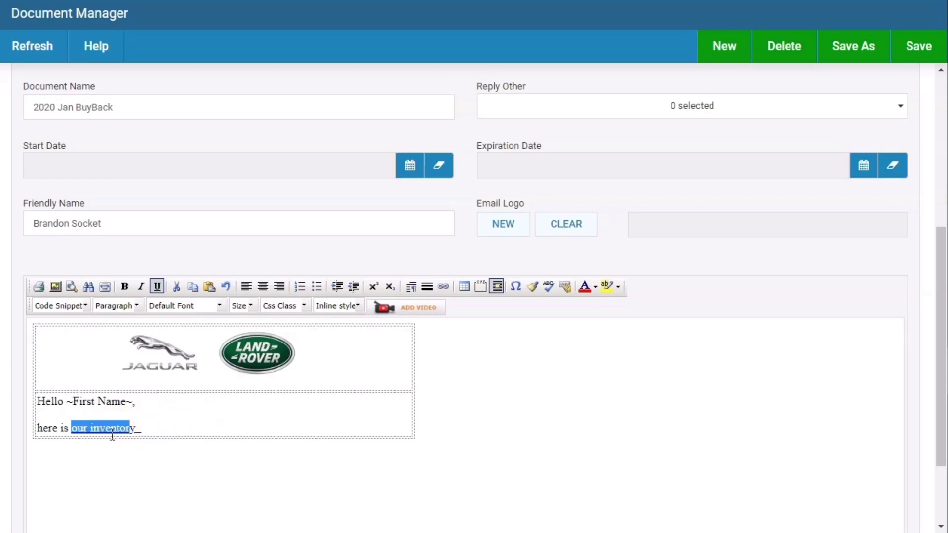
scroll(533, 381, "up", 5)
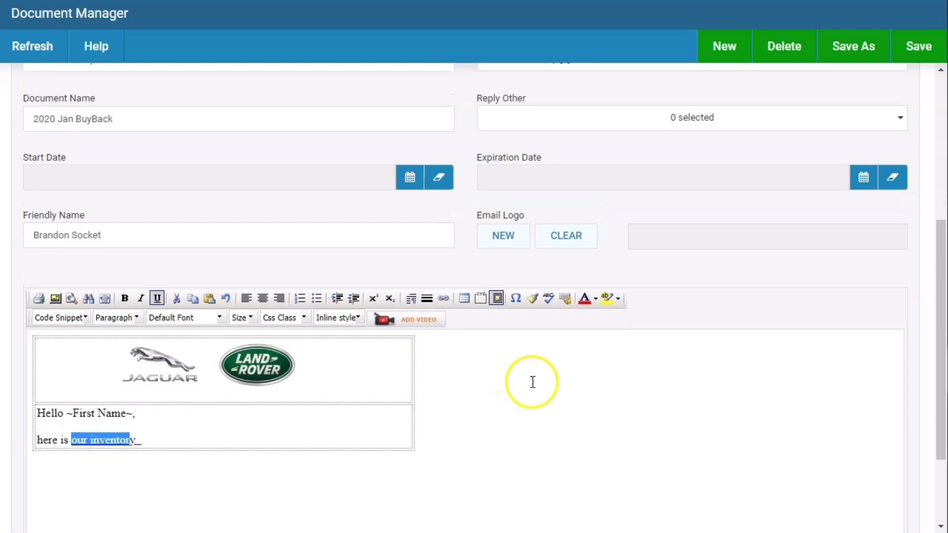